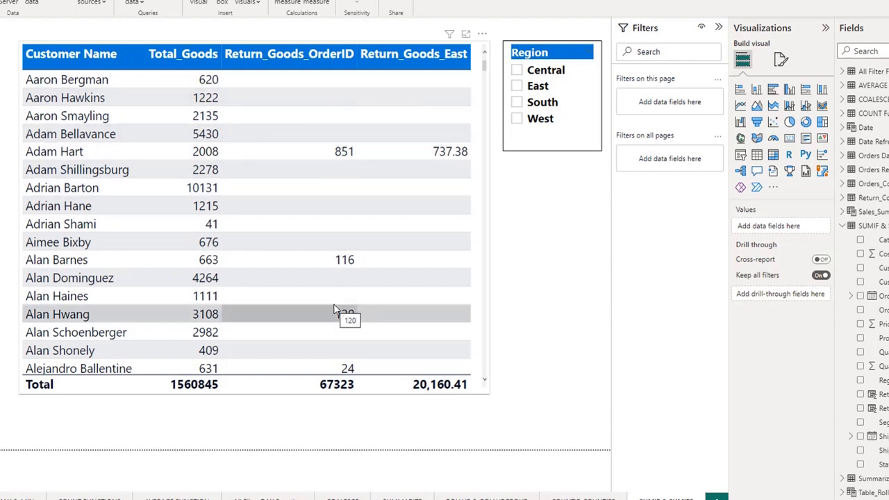
click(842, 226)
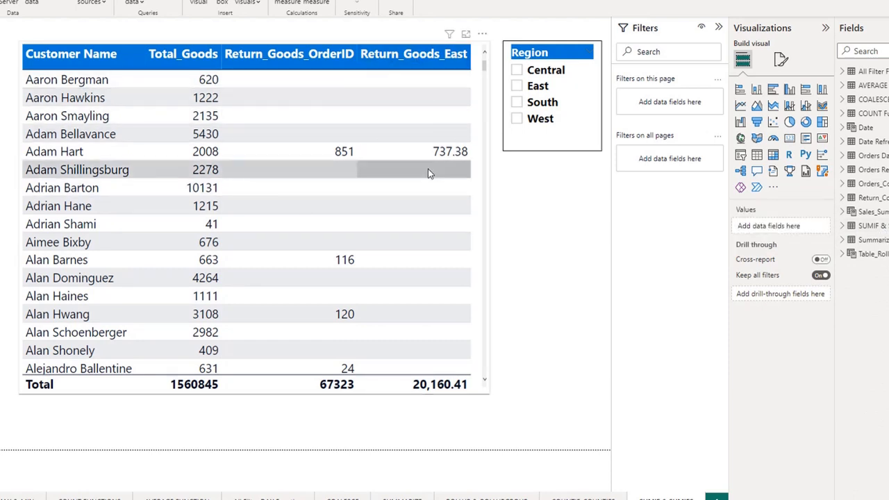
click(868, 226)
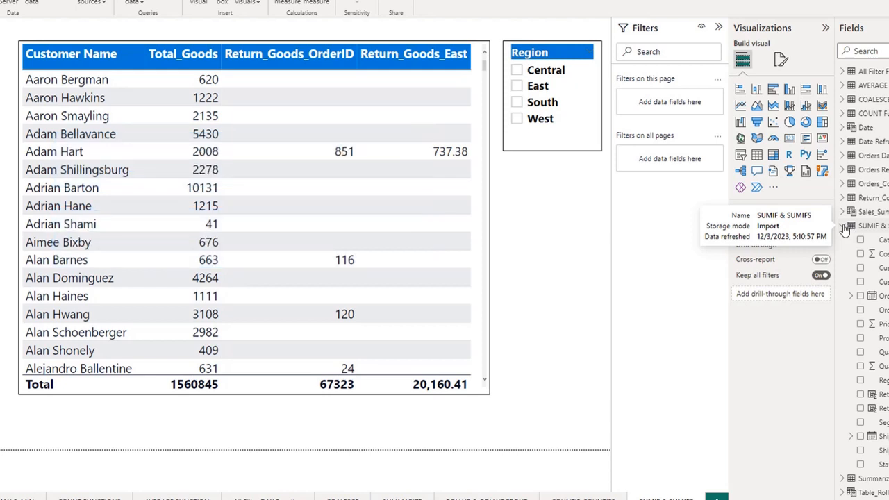
click(843, 226)
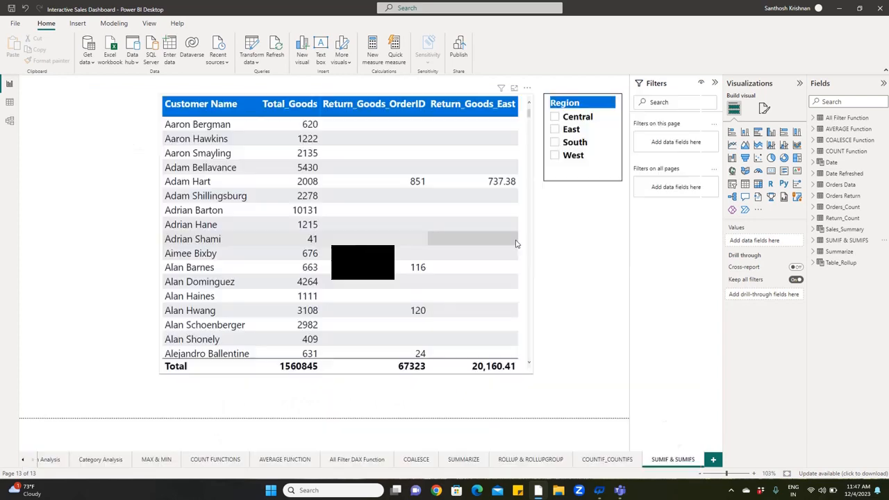
- Remove the Return_Goods_East and Return_Goods_OrderID columns from the customer table visual
click(797, 276)
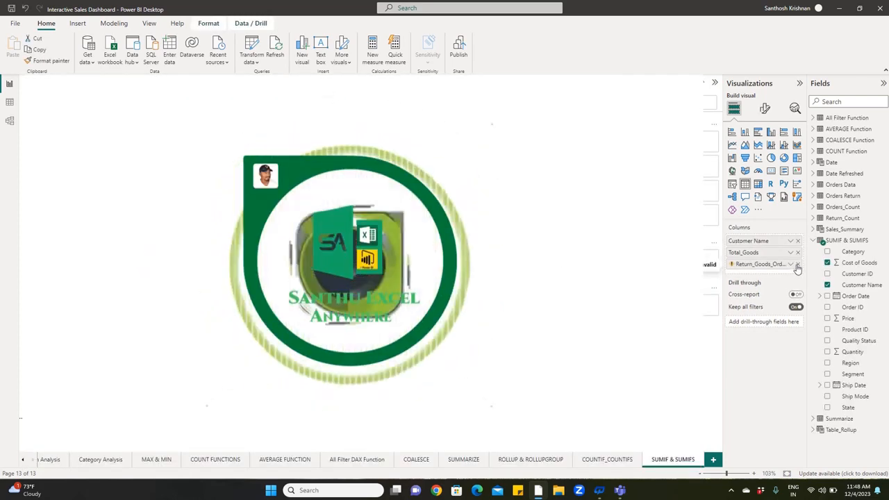
click(798, 265)
- Switch to the data view and examine the columns of the SUMIF & SUMIFS and Return_Count tables
click(10, 102)
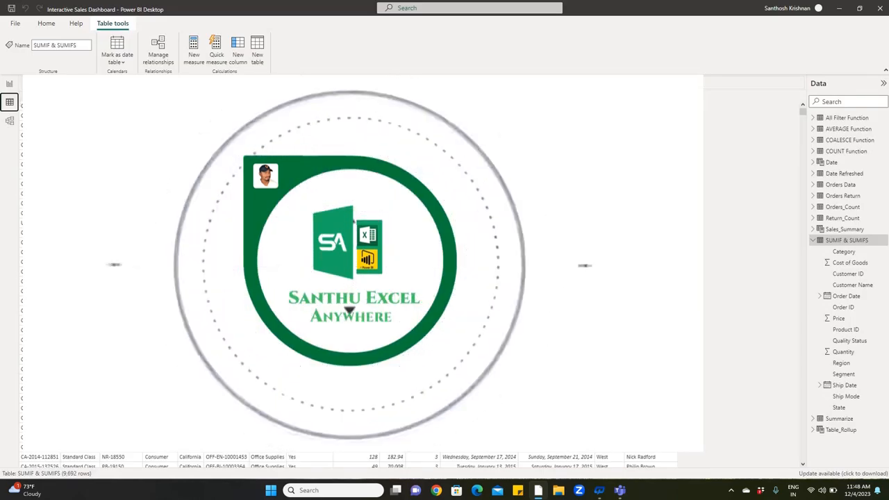
click(839, 241)
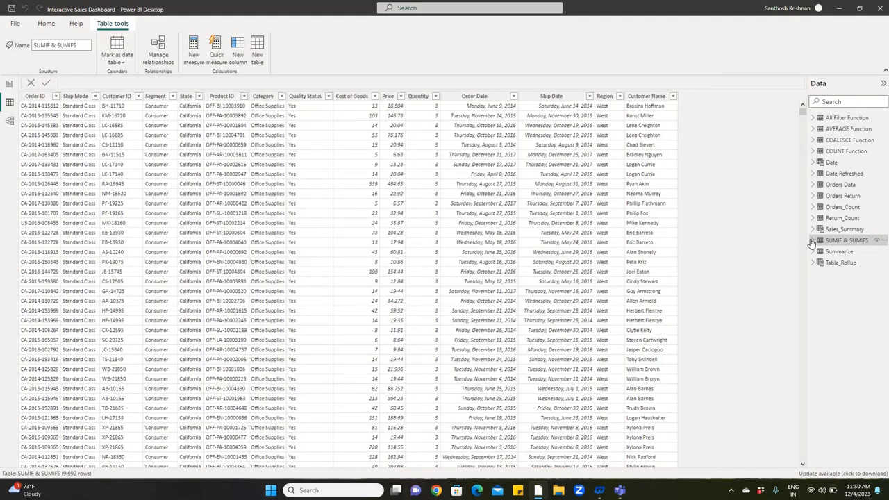
click(836, 243)
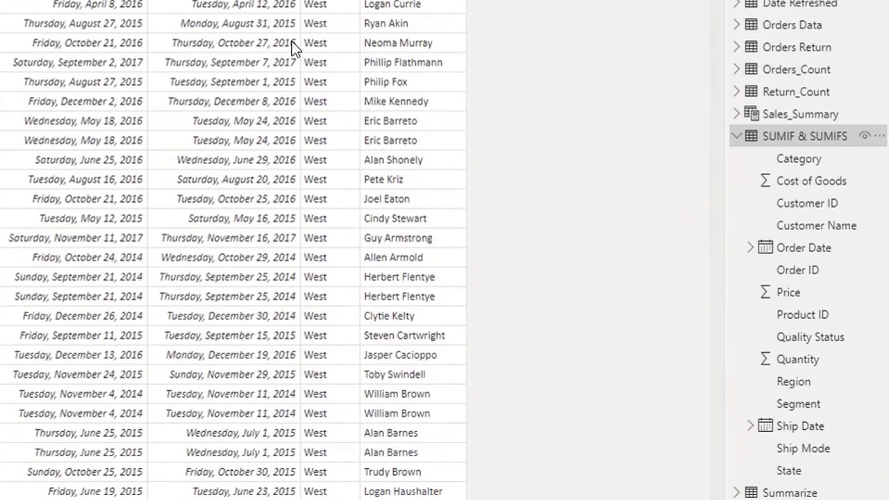
mouse_move(766, 99)
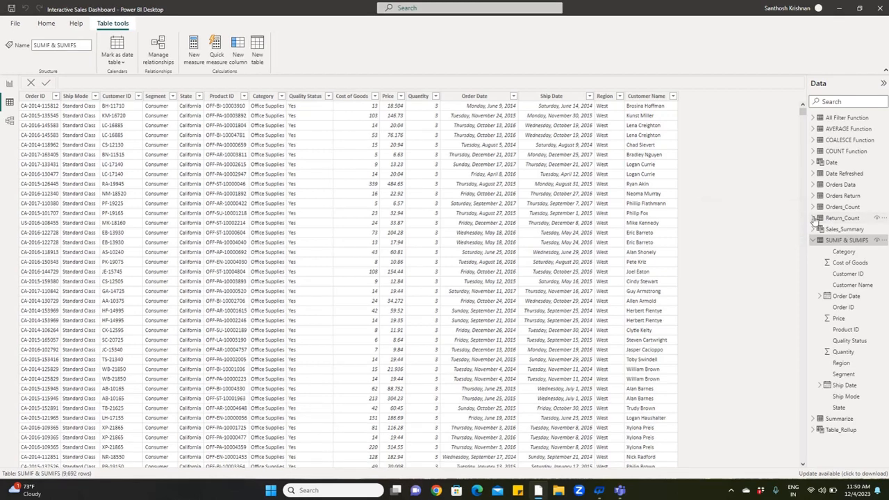
click(815, 219)
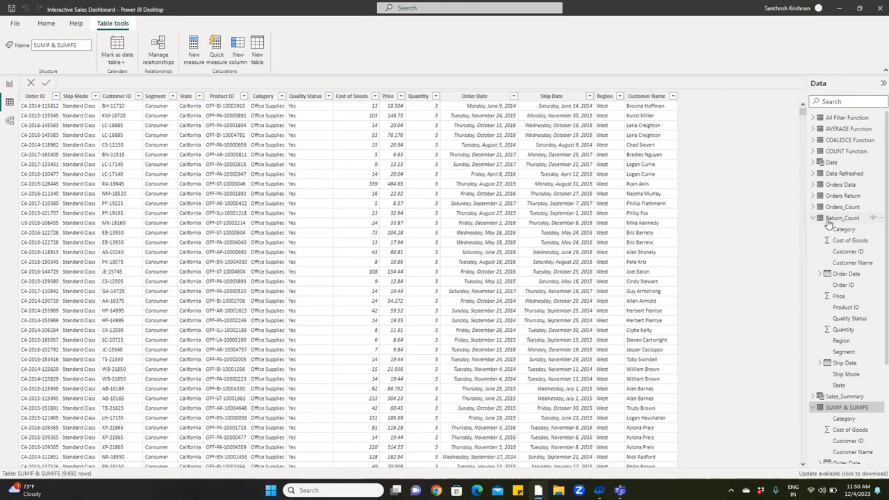
click(842, 219)
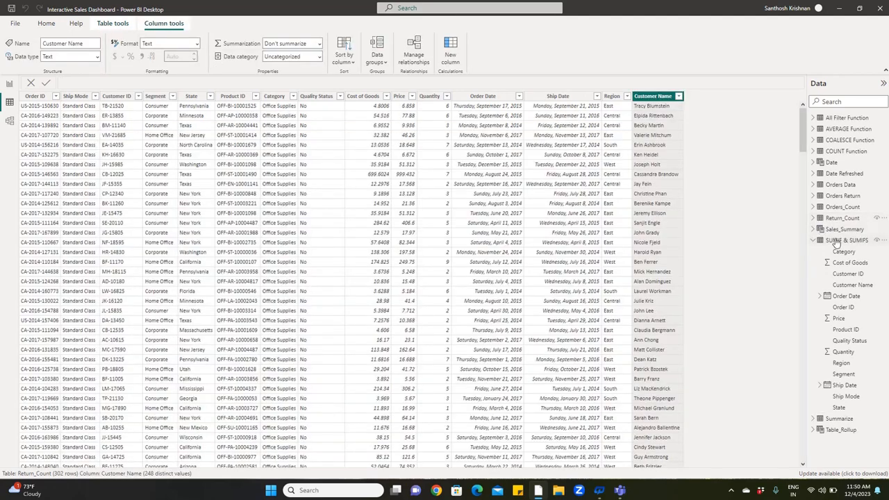
click(836, 241)
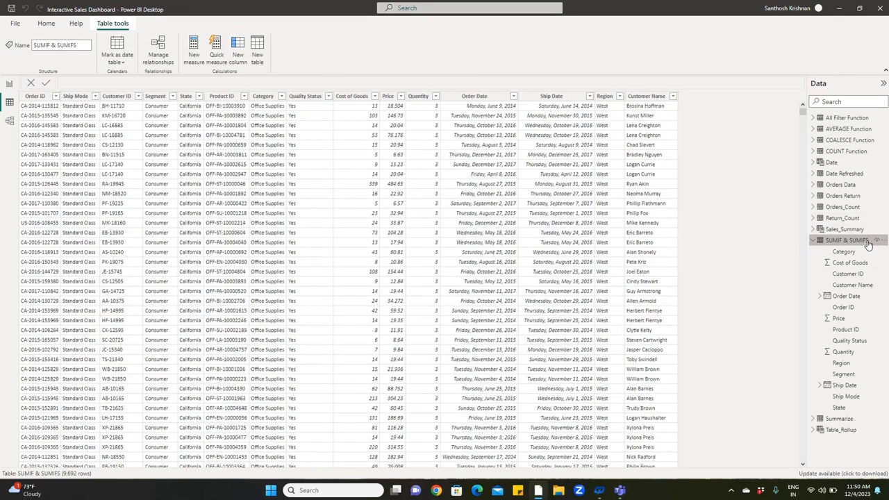
- Add a calculated column named Return_Goods_OrderID to the SUMIF & SUMIFS table
mouse_move(841, 243)
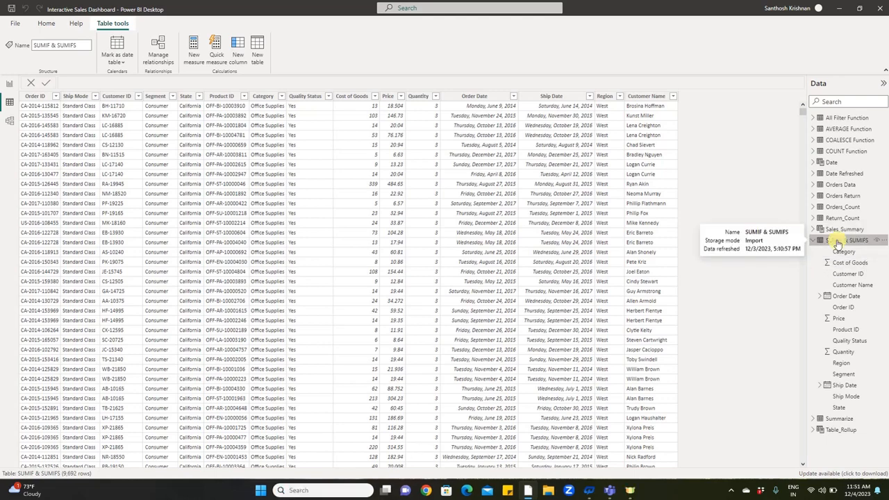
click(238, 48)
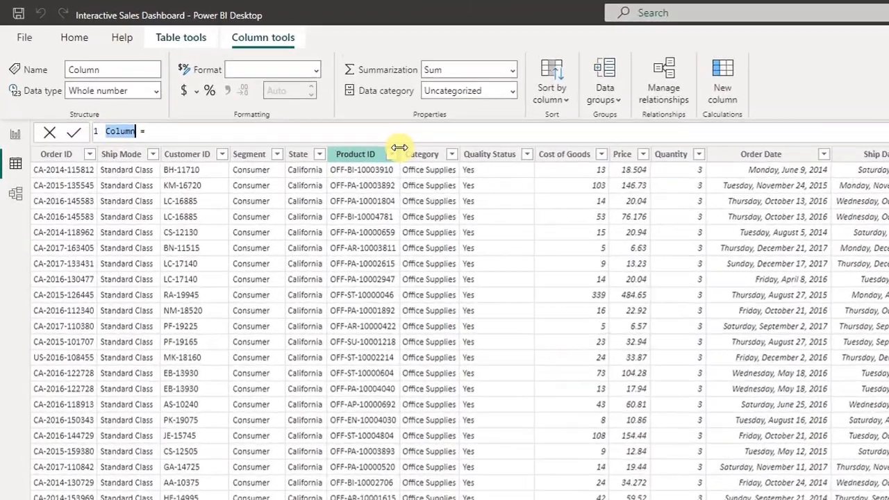
text(Return_)
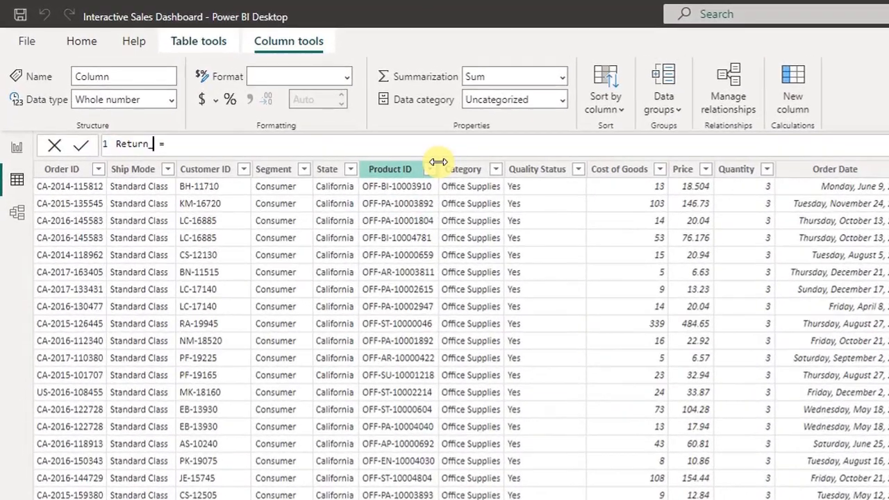
text(Goods_OrderID)
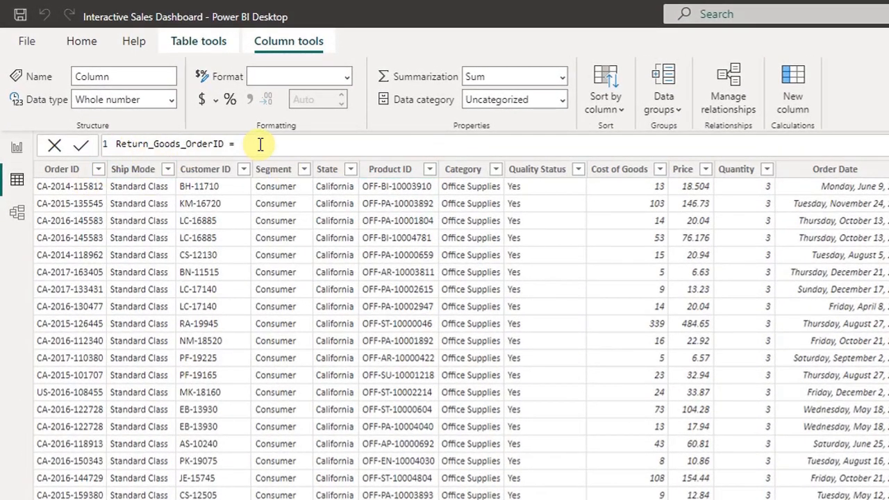
- Begin the column's formula with CALCULATE(SUM(Return_Count[Cost of Goods]), as the expression to evaluate
text( = Calc)
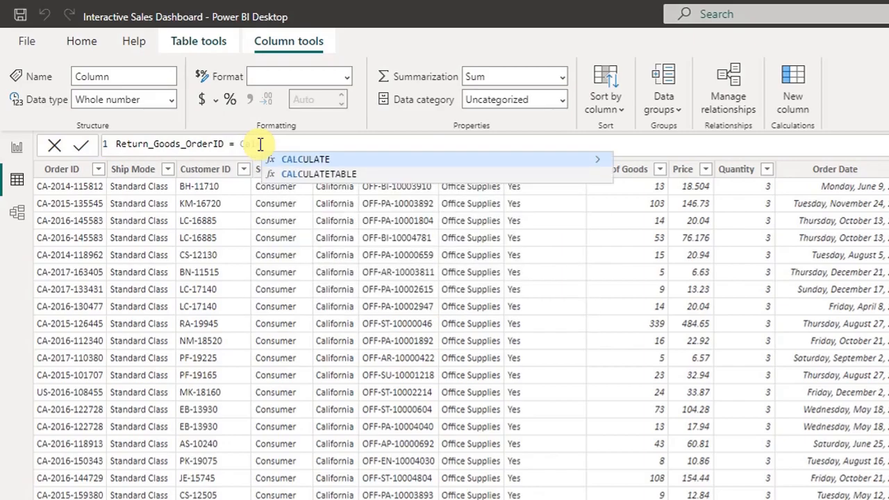
key(Tab)
text(SUM)
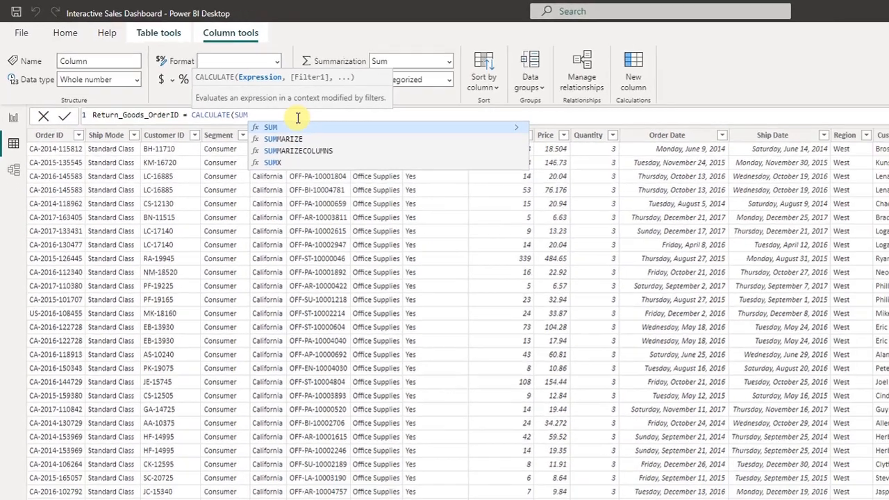
key(Tab)
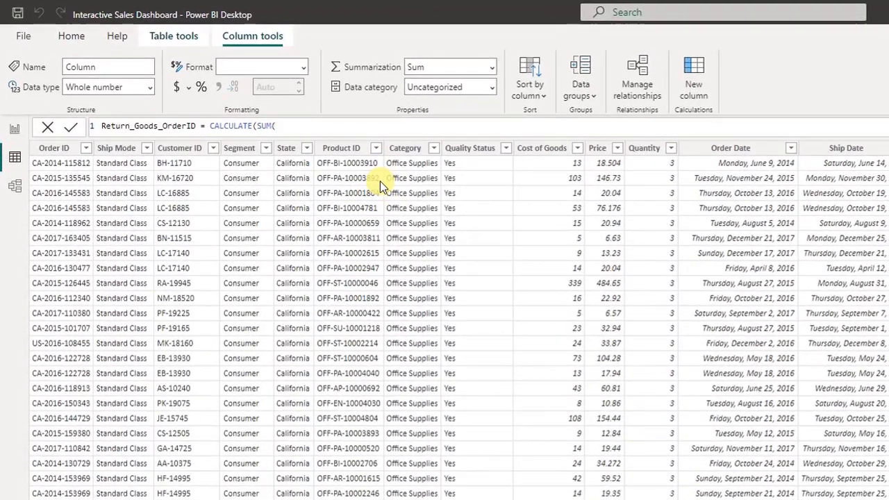
text(Ret)
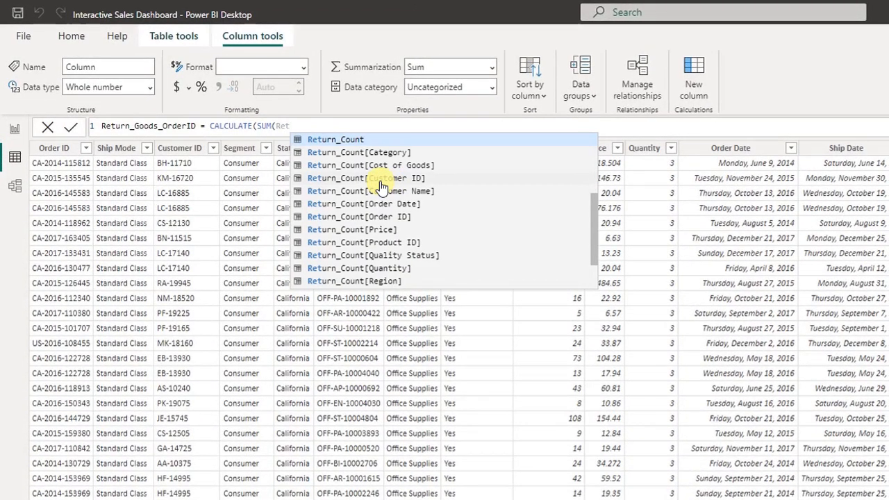
click(429, 168)
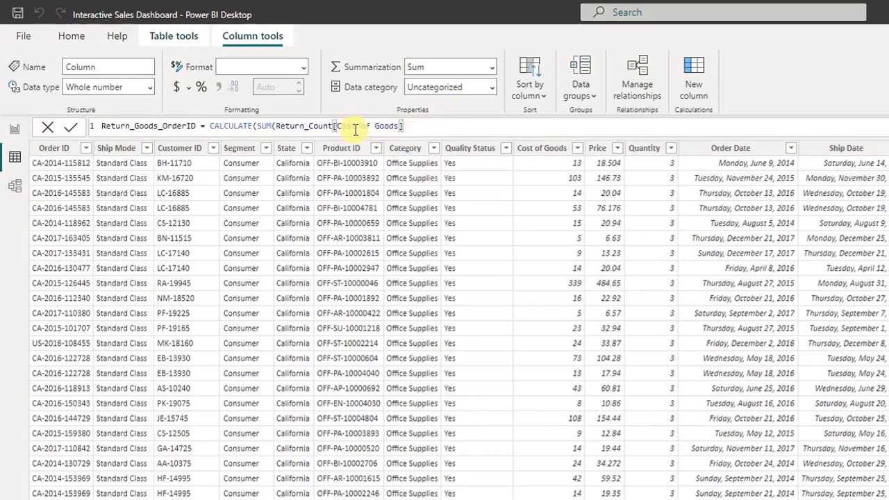
text(),)
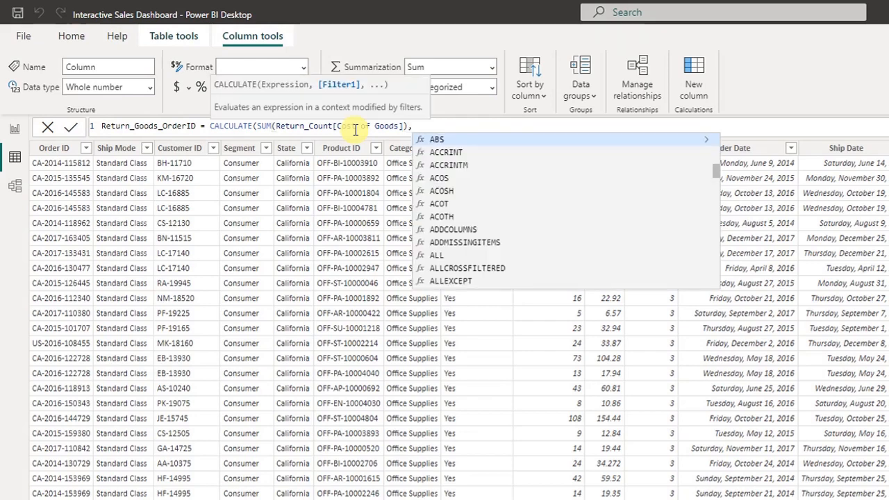
- Complete the formula with FILTER(Return_Count,Return_Count[Customer Name]='SUMIF & SUMIFS'[Customer Name])) and commit it
text(FILTER()
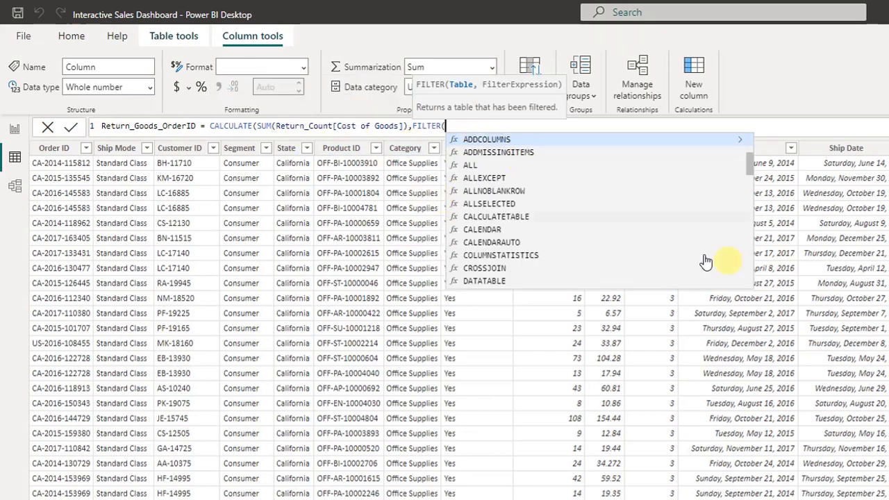
text(Retu)
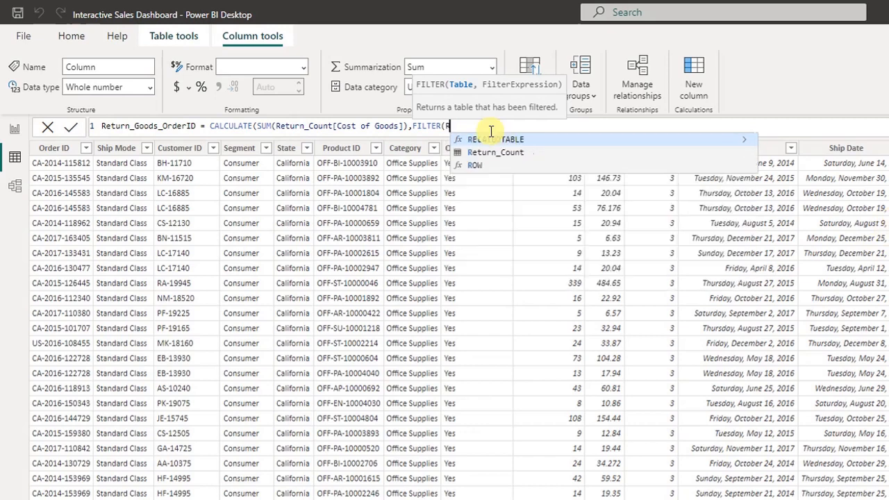
click(517, 154)
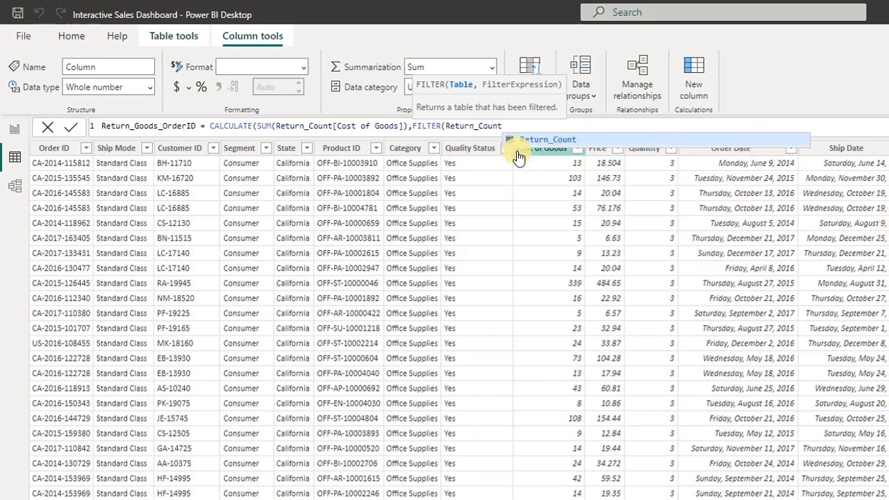
text(,Custom)
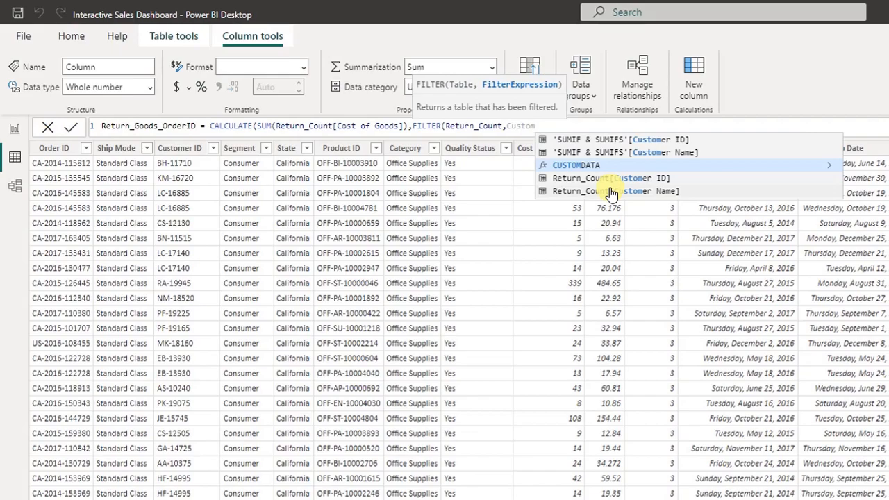
click(611, 191)
text(=)
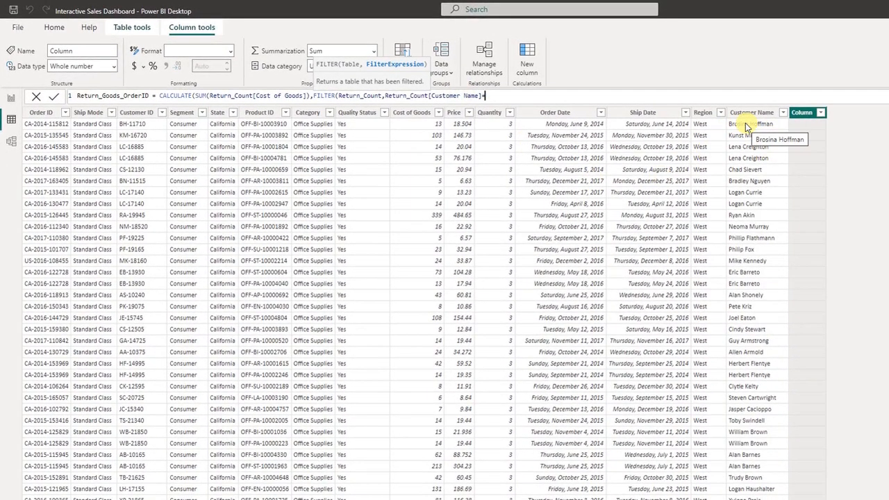
text(SUM)
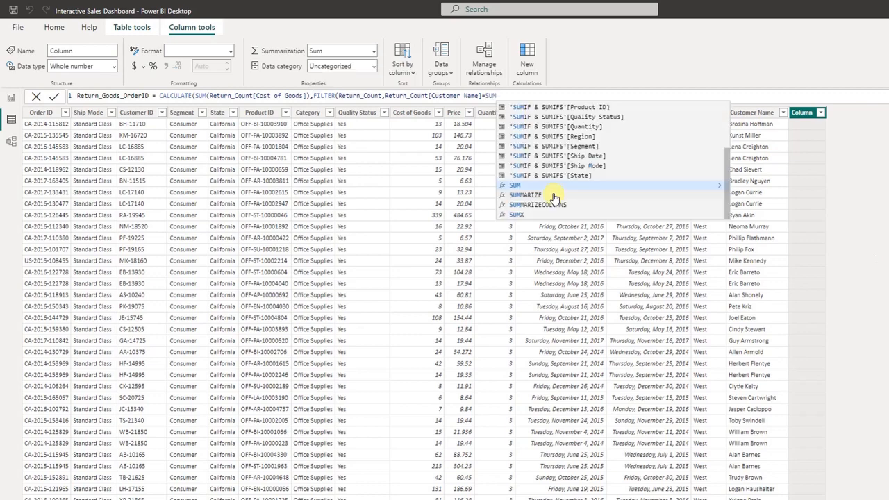
scroll(595, 185, up, 3)
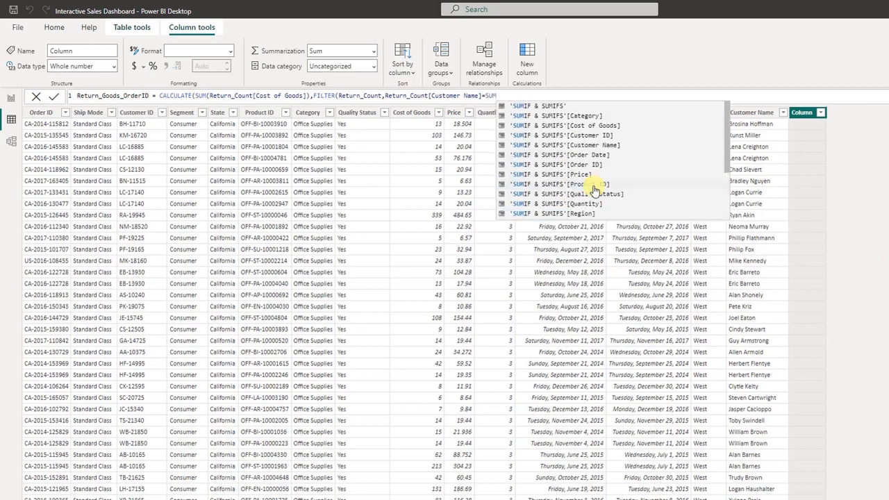
click(617, 146)
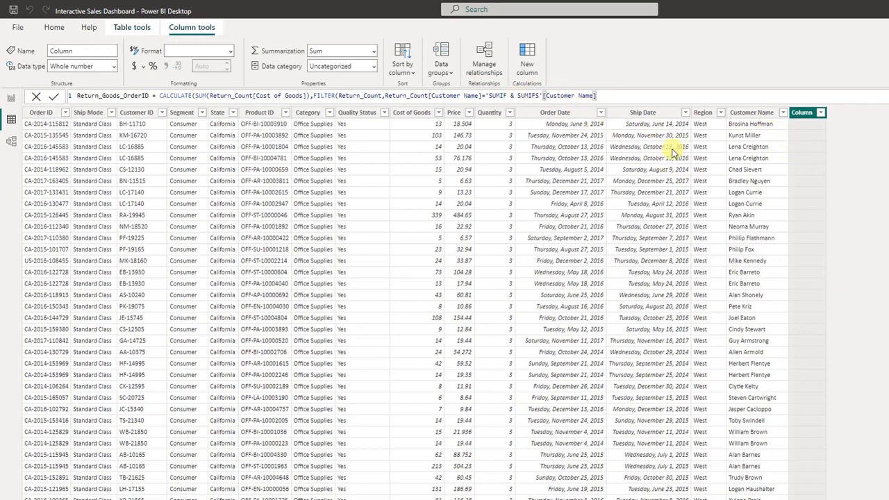
text()))
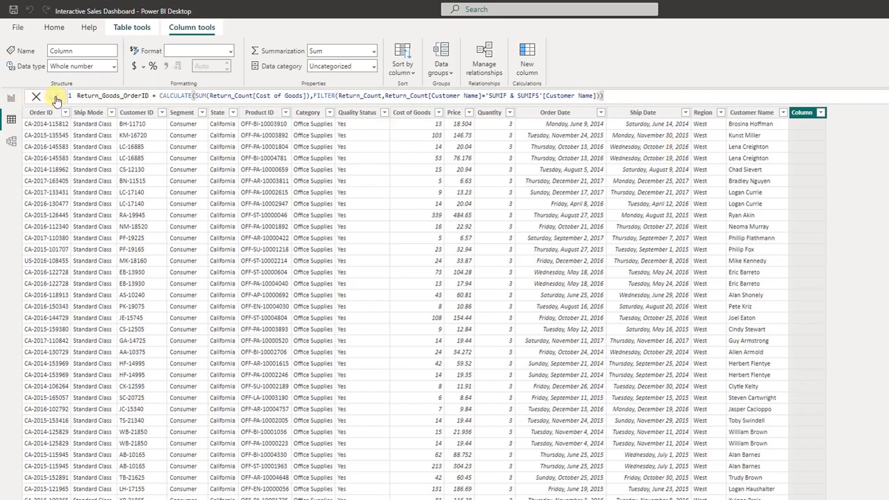
click(55, 97)
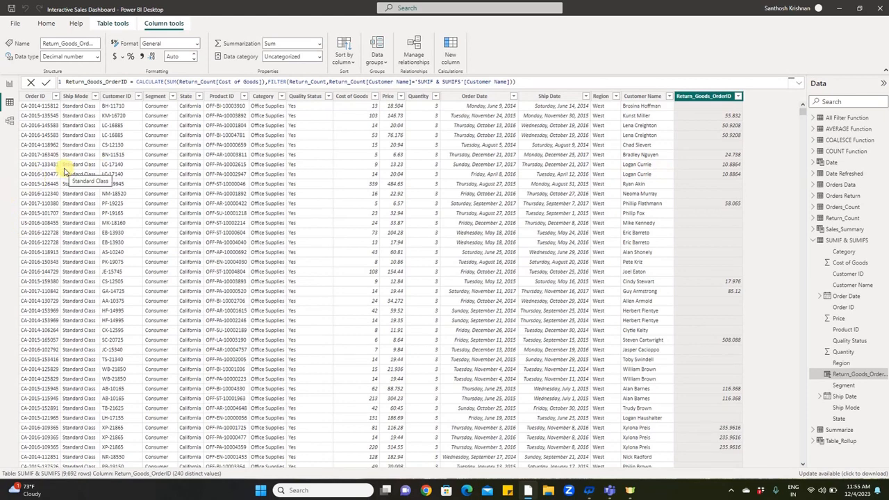
- Filter the Return_Count table's Customer Name column to a single customer to check the returned cost of goods
click(844, 220)
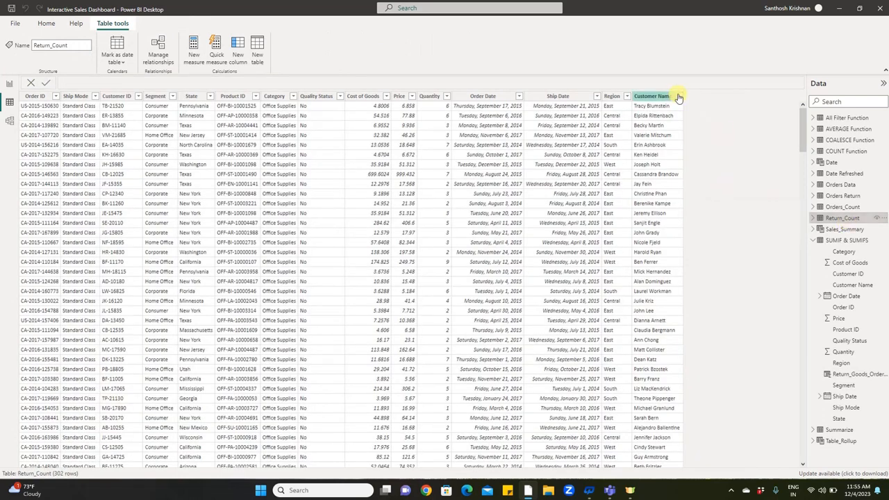
click(678, 96)
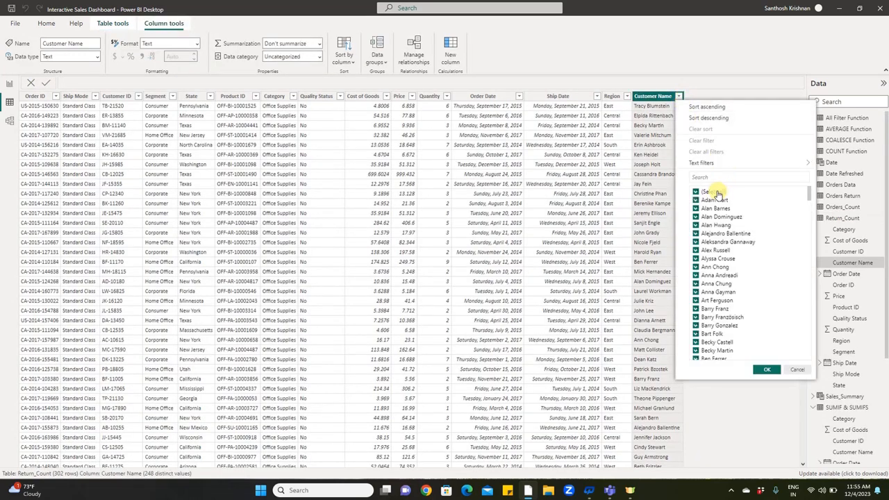
click(722, 176)
text(Log)
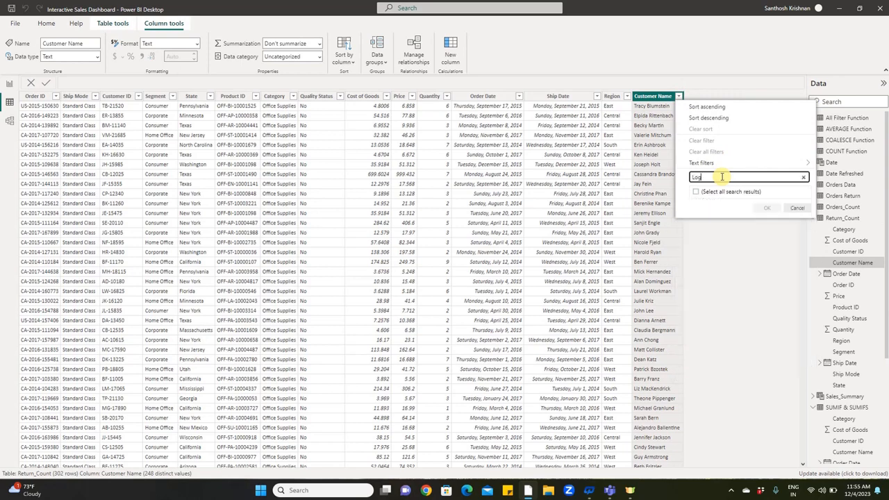
text(an)
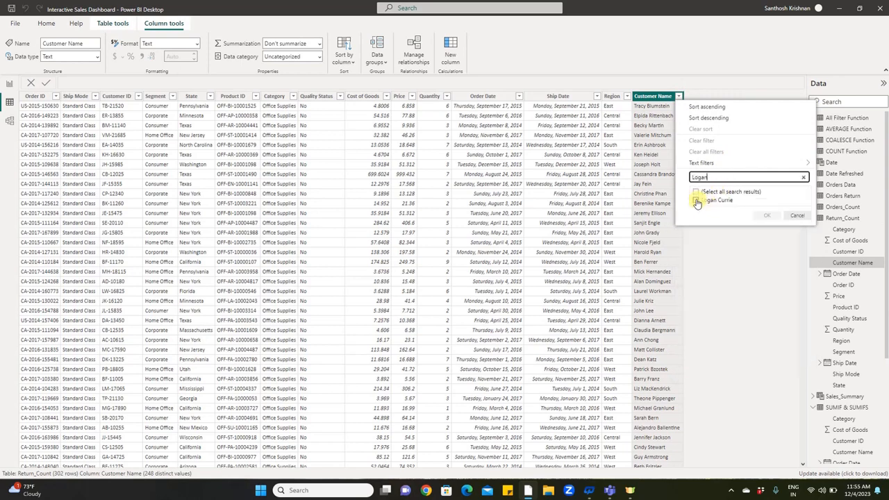
click(696, 200)
click(766, 216)
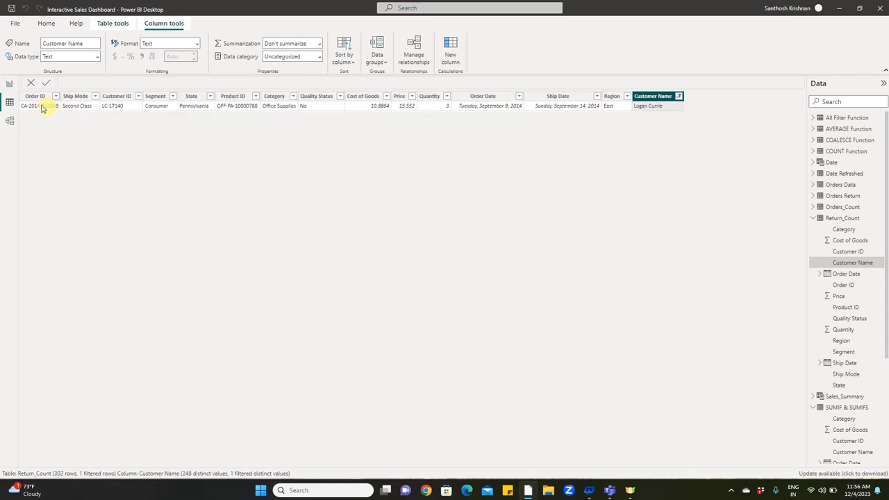
- In the SUMIF & SUMIFS table, extend the Return_Goods_OrderID formula with a second FILTER on the Return_Count table
click(11, 86)
click(10, 102)
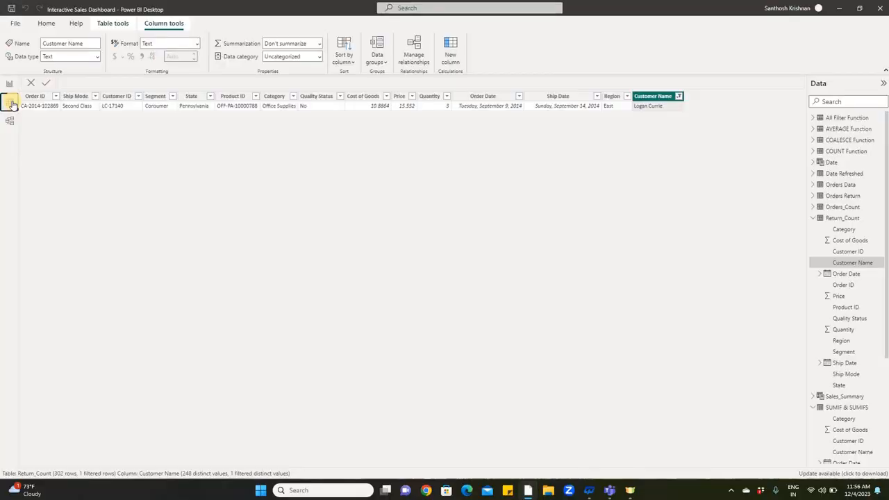
click(813, 218)
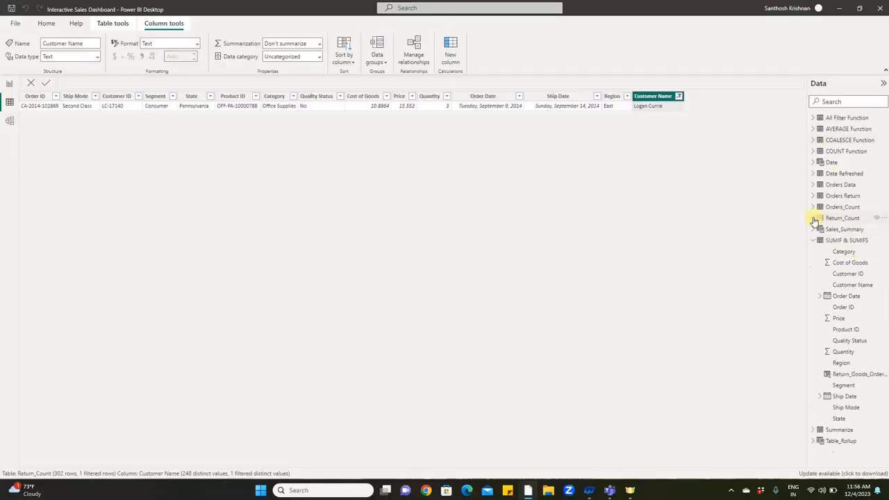
click(841, 243)
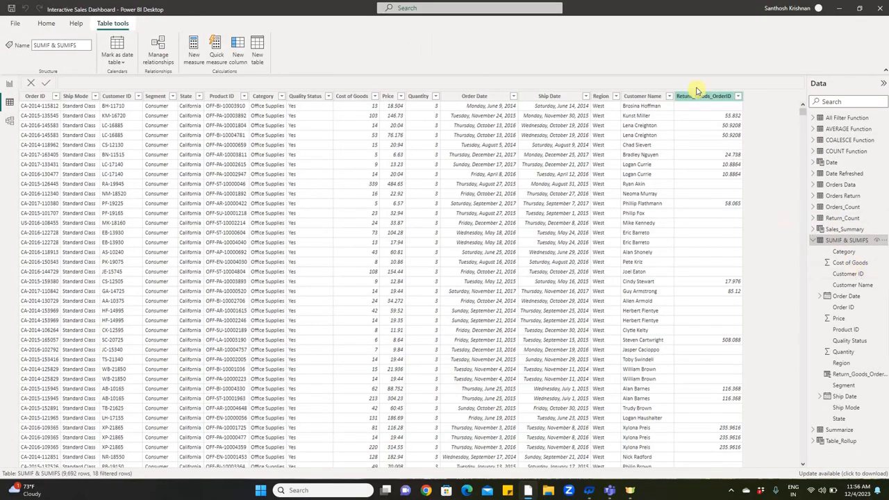
click(699, 97)
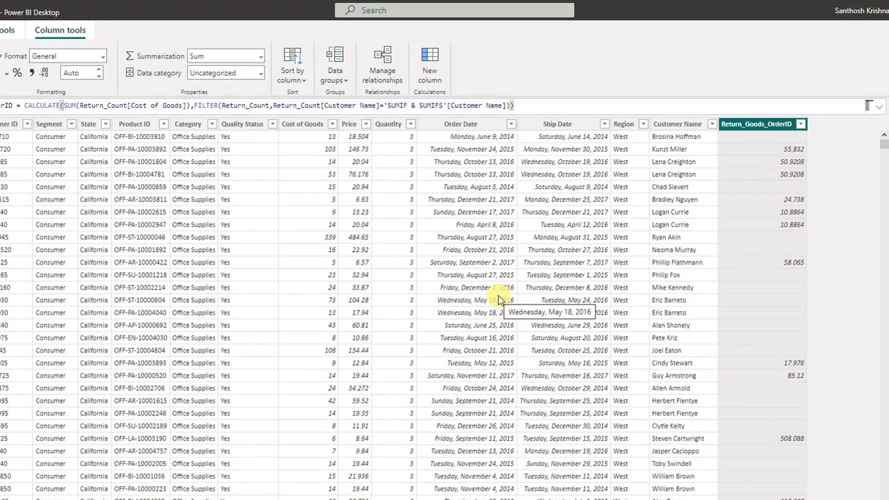
text(,Fil)
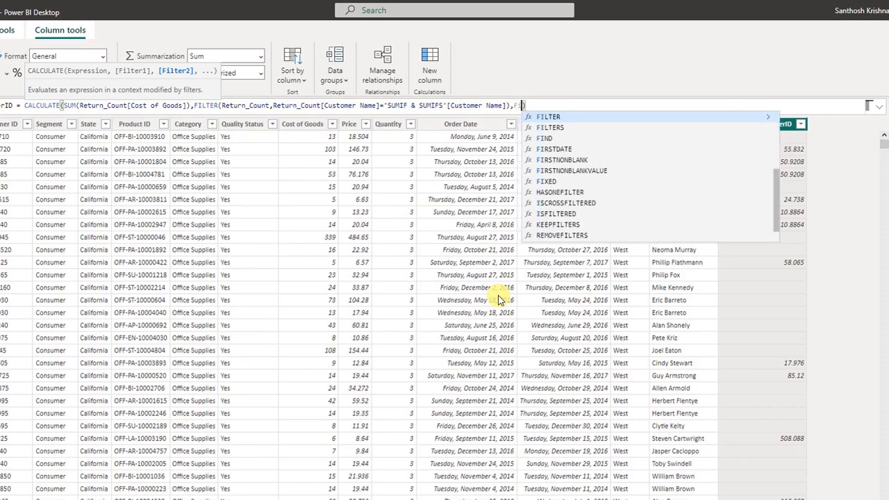
click(585, 174)
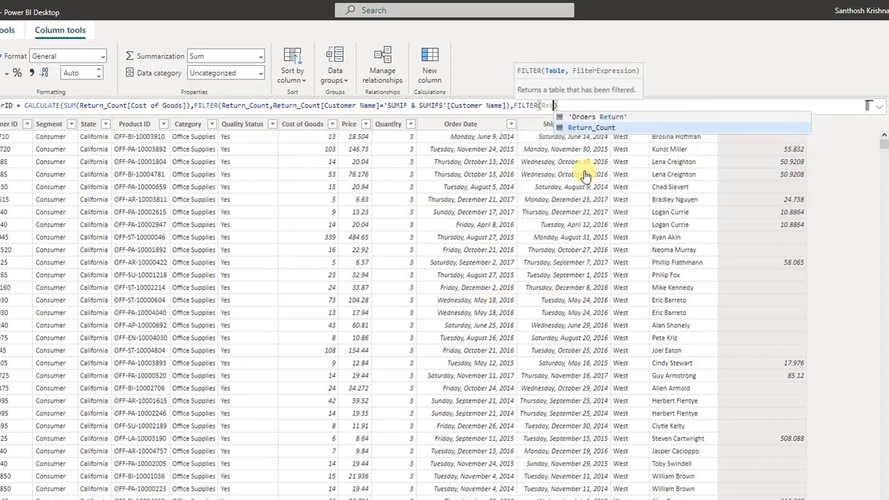
text(Retur)
text(n_Count,O)
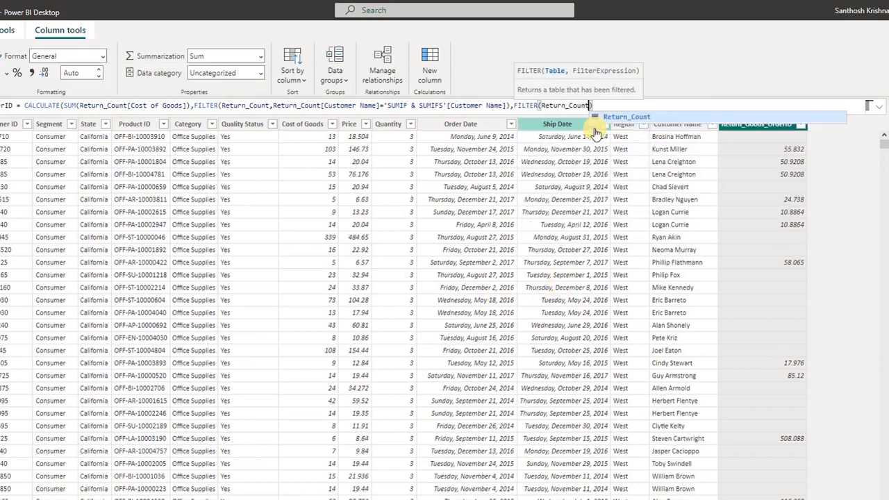
- Complete the second filter with the condition Return_Count[Order ID]='SUMIF & SUMIFS'[Order ID] and commit the formula
text(rd)
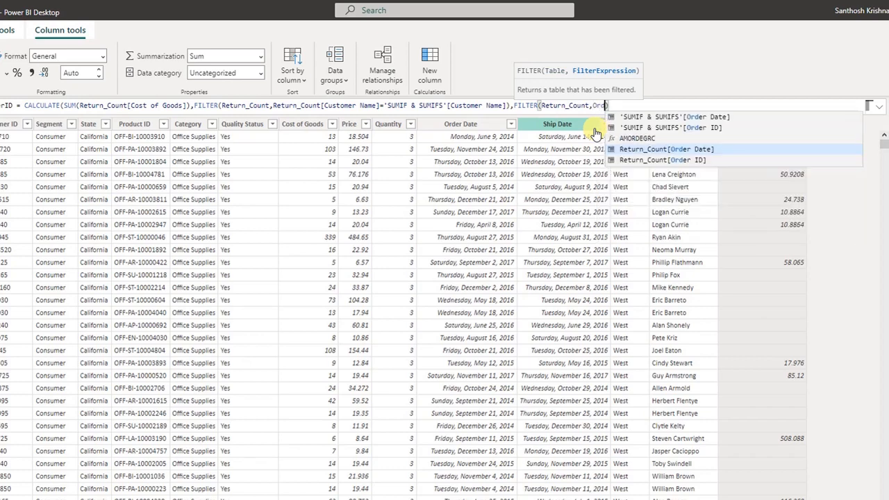
click(665, 159)
key(Return)
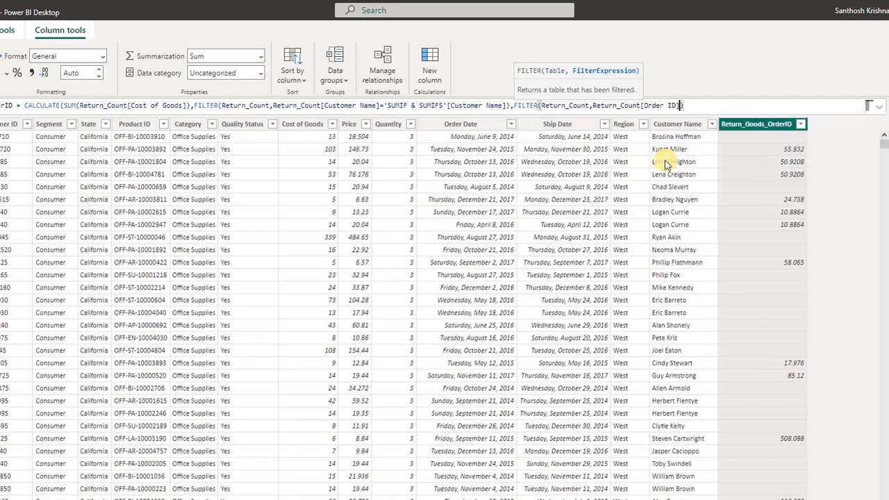
text(=Orde)
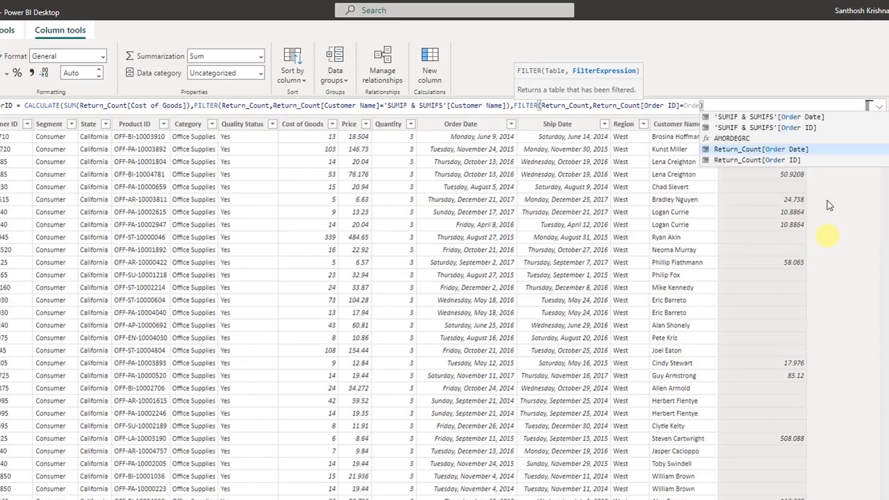
click(778, 128)
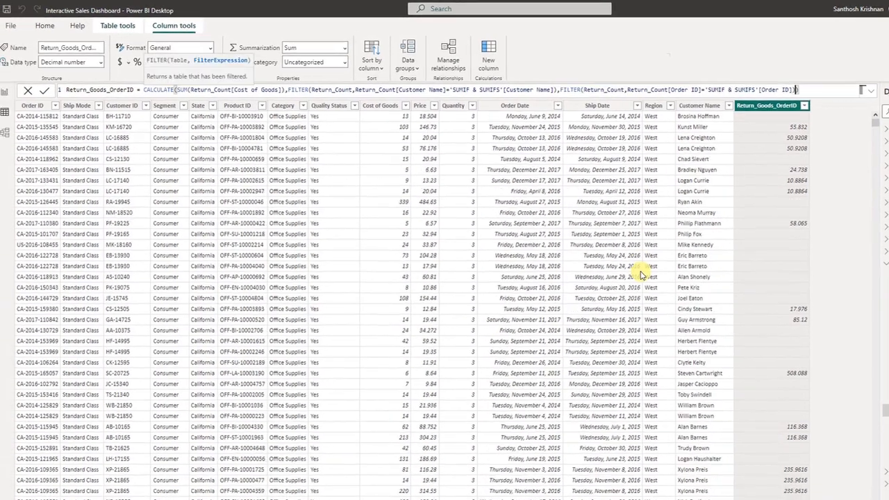
text()))
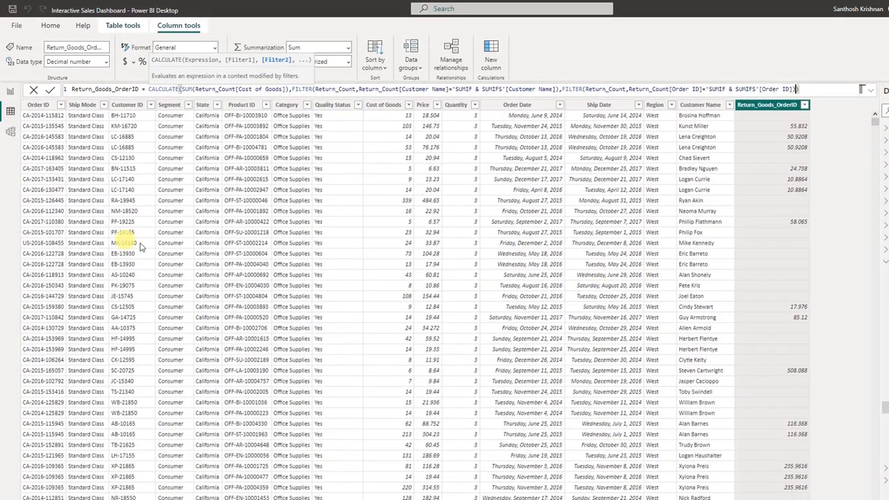
click(49, 89)
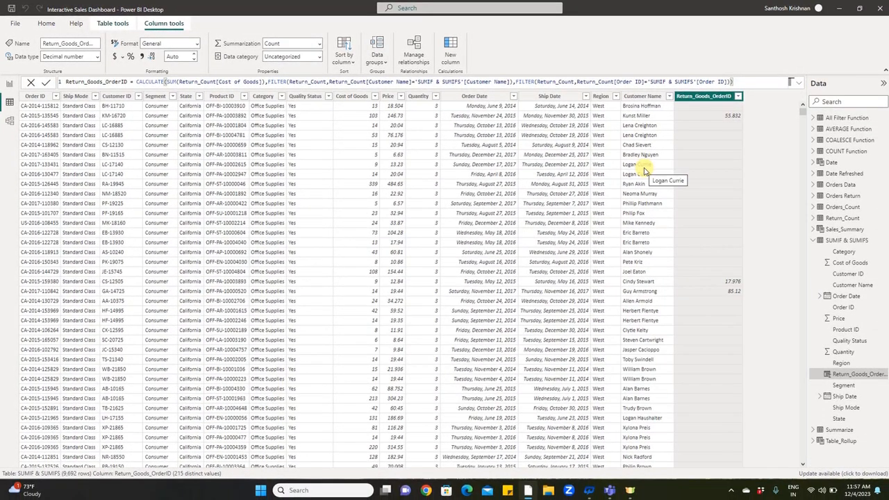
- Filter the SUMIF & SUMIFS table to the same customer to check the Return_Goods_OrderID values, and clear the filter
click(642, 97)
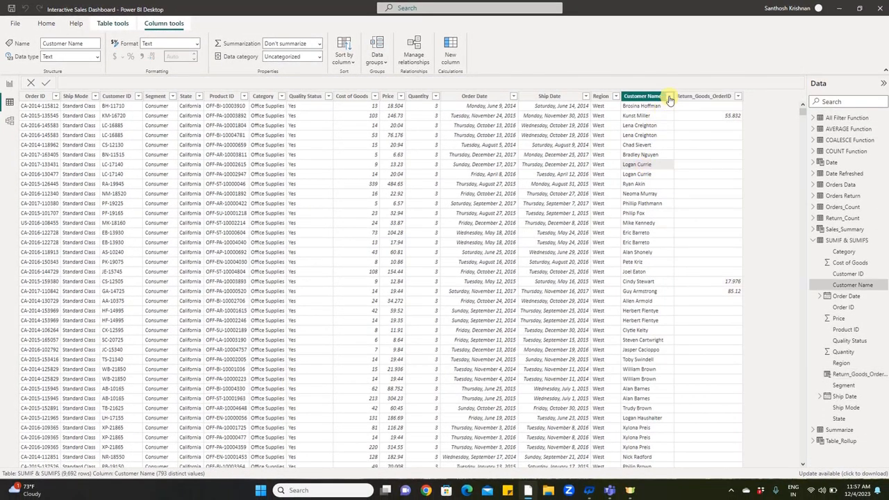
click(669, 97)
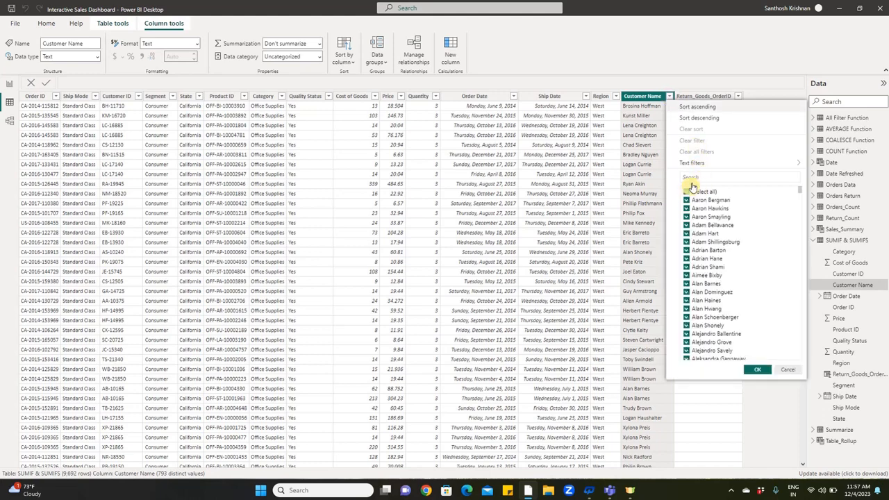
click(692, 179)
text(E)
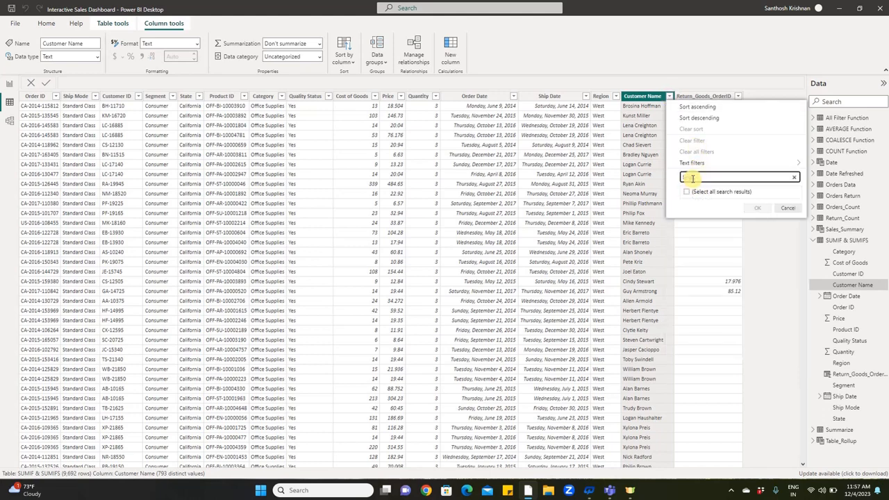
click(756, 207)
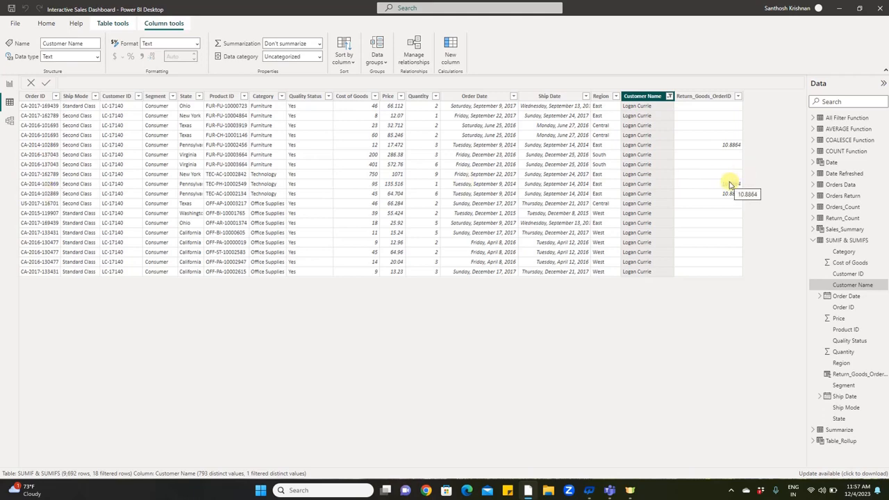
click(668, 96)
click(717, 110)
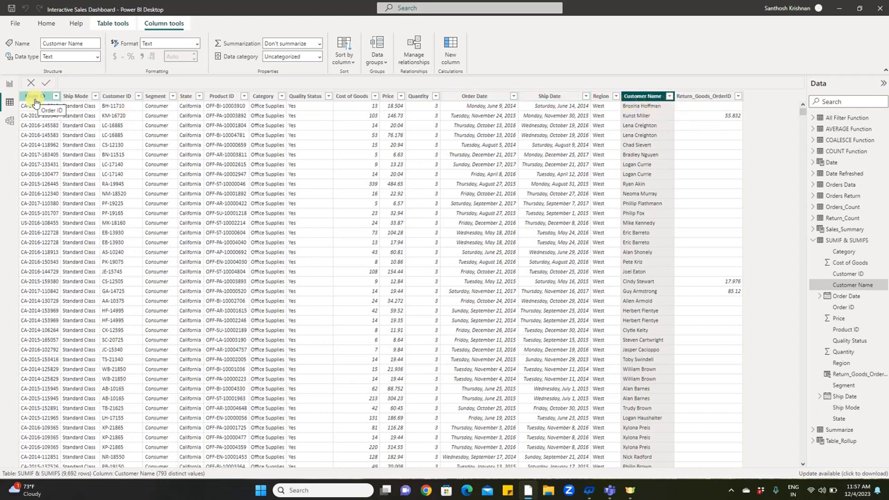
- Copy the whole Return_Goods_OrderID formula into a new calculated column in the SUMIF & SUMIFS table
click(719, 100)
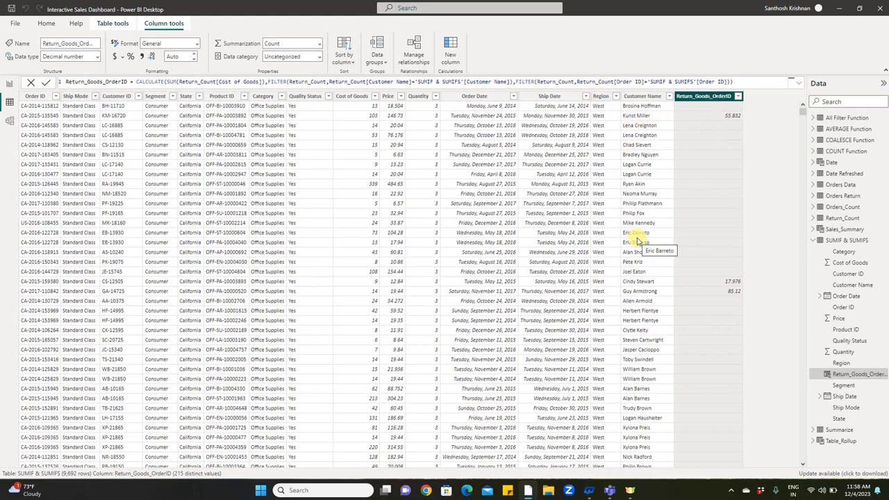
click(752, 83)
key(ctrl+a)
key(ctrl+c)
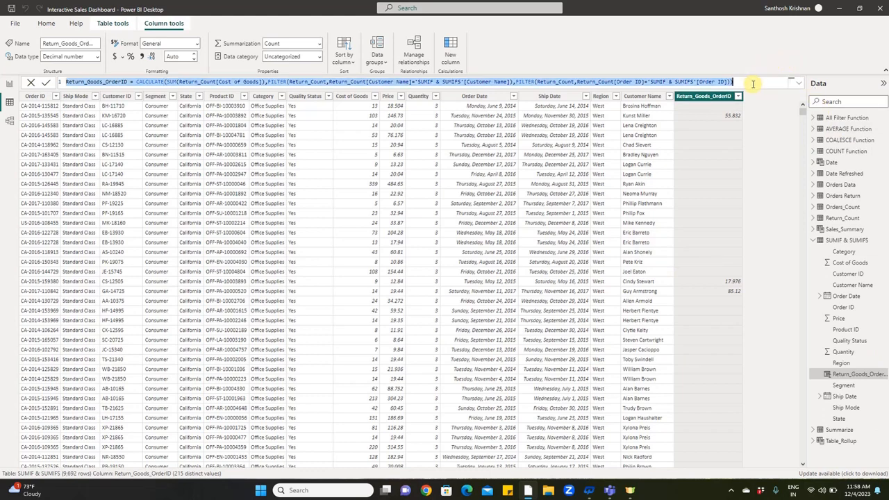
click(458, 52)
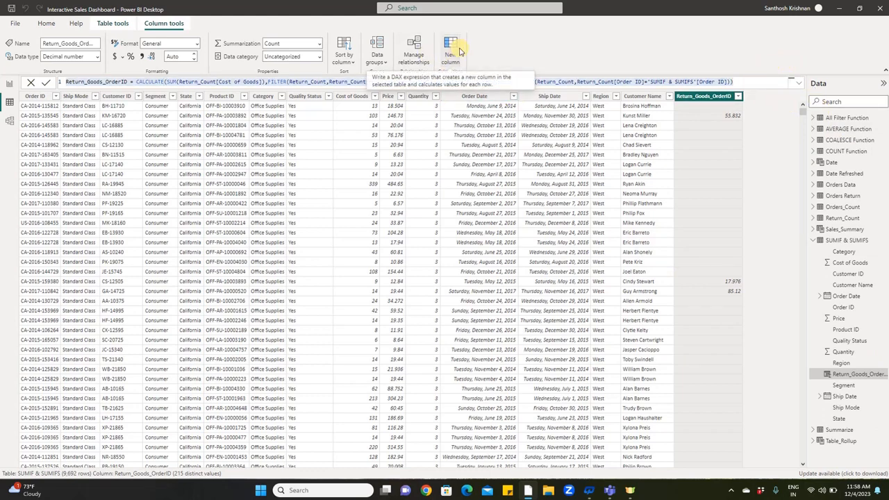
key(ctrl+v)
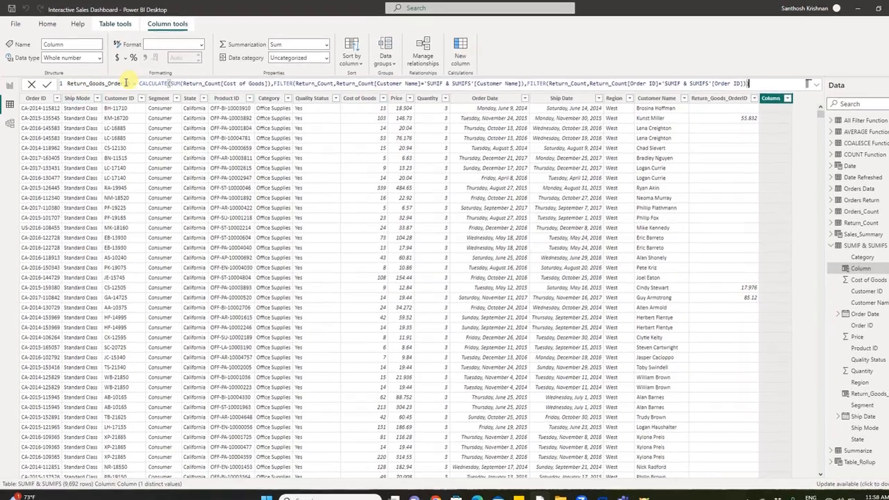
- Change the column name in the pasted formula to Return_Goods_East
double_click(101, 82)
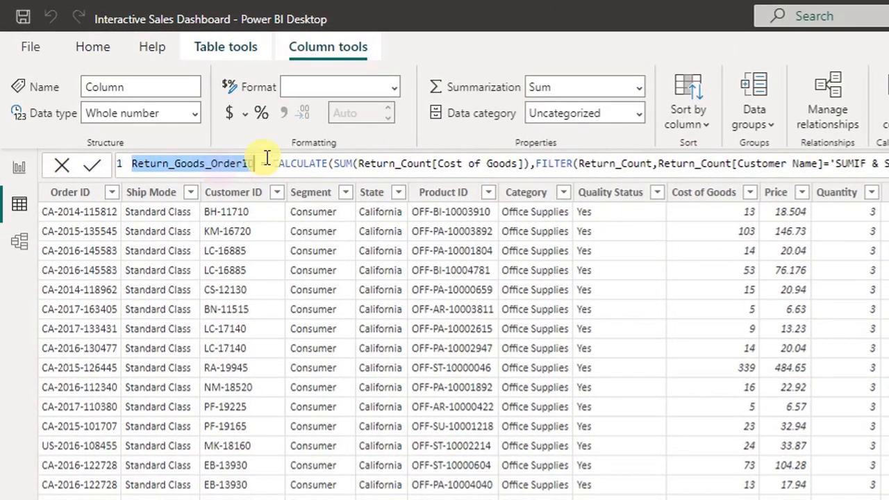
click(267, 163)
key(BackSpace)
key(BackSpace)
key(BackSpace)
key(BackSpace)
key(BackSpace)
key(BackSpace)
key(BackSpace)
text(East)
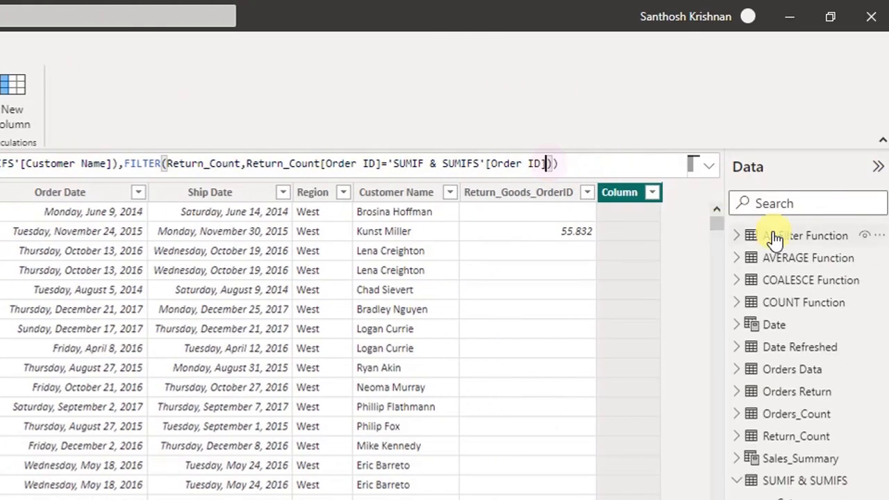
- Add another FILTER function after the Order ID condition in the Return_Goods_East formula
text(,FILTERS(Return)
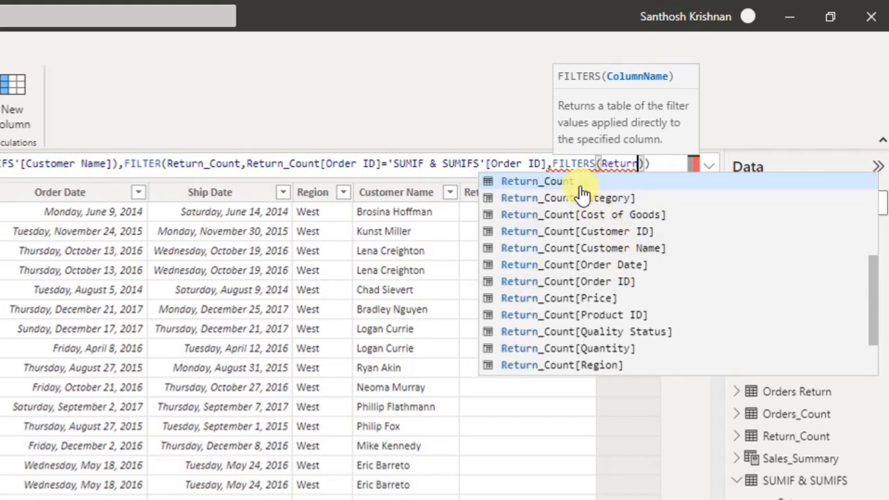
key(BackSpace)
key(BackSpace)
key(BackSpace)
key(BackSpace)
key(BackSpace)
key(BackSpace)
key(BackSpace)
key(BackSpace)
key(BackSpace)
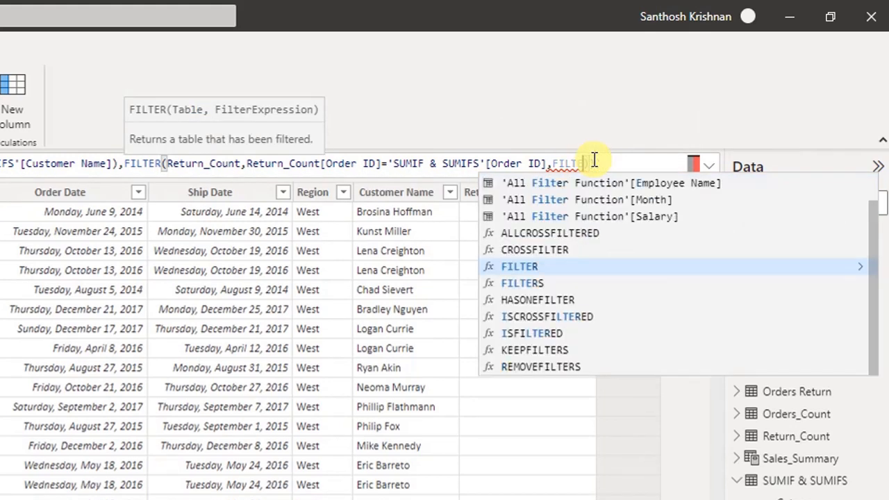
click(565, 271)
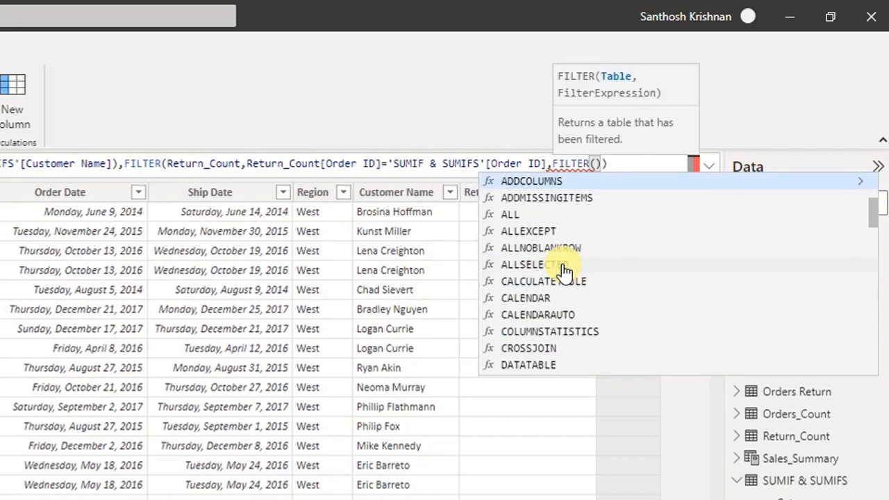
- Complete the last FILTER in the Return_Goods_East formula with table Return_Count and condition Return_Count[Region]="East", and commit the column
text(Retu)
click(539, 199)
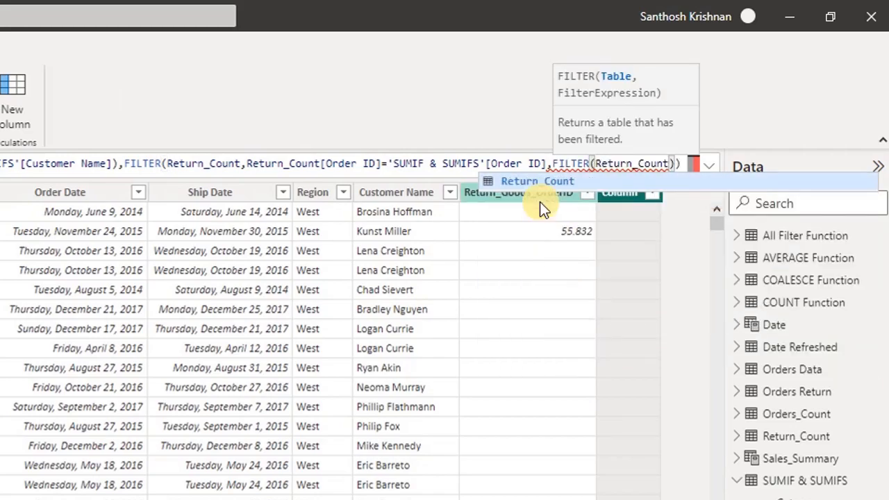
text(,Regi)
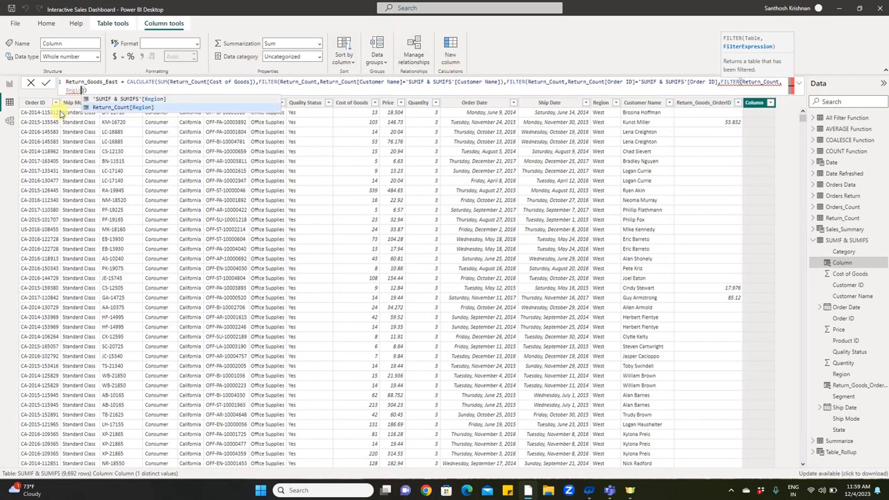
click(115, 109)
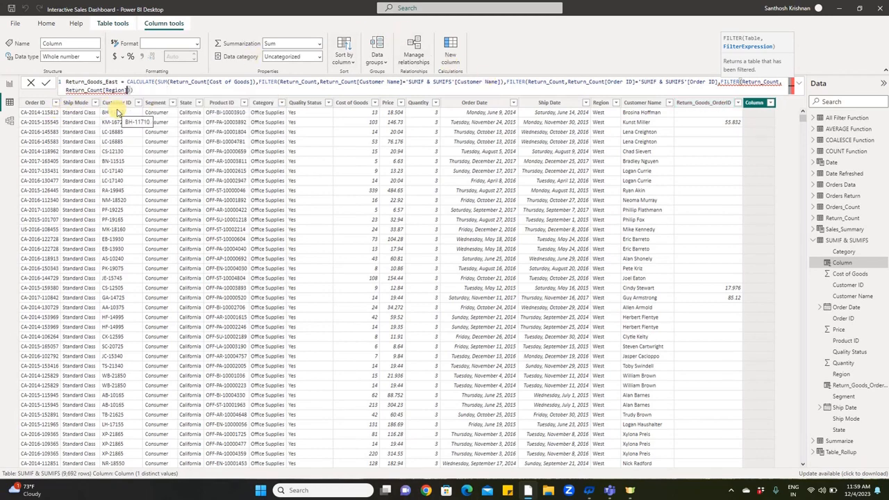
text(="East)
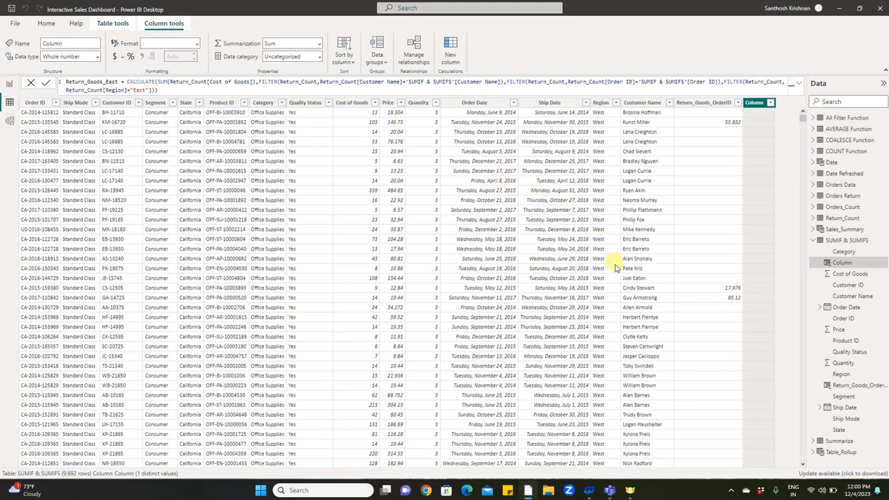
click(47, 83)
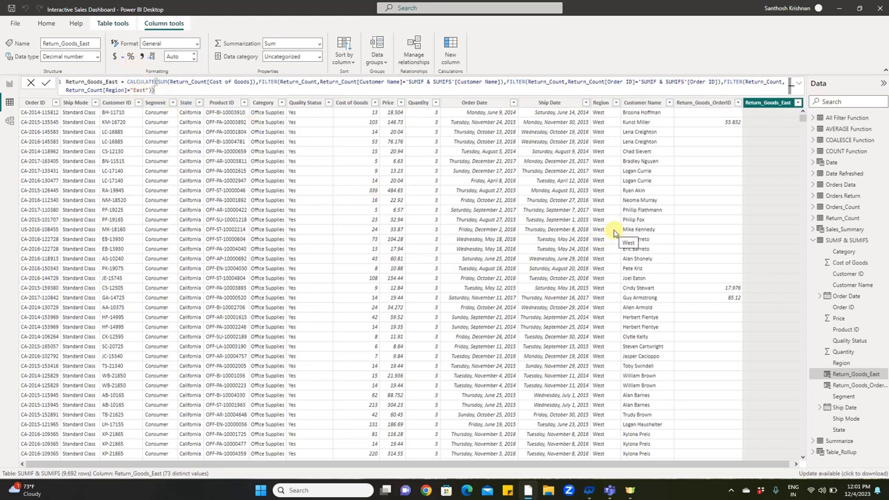
- Add Return_Goods_OrderID to the customer table visual on the SUMIF & SUMIFS report page, summarized as Sum
click(9, 83)
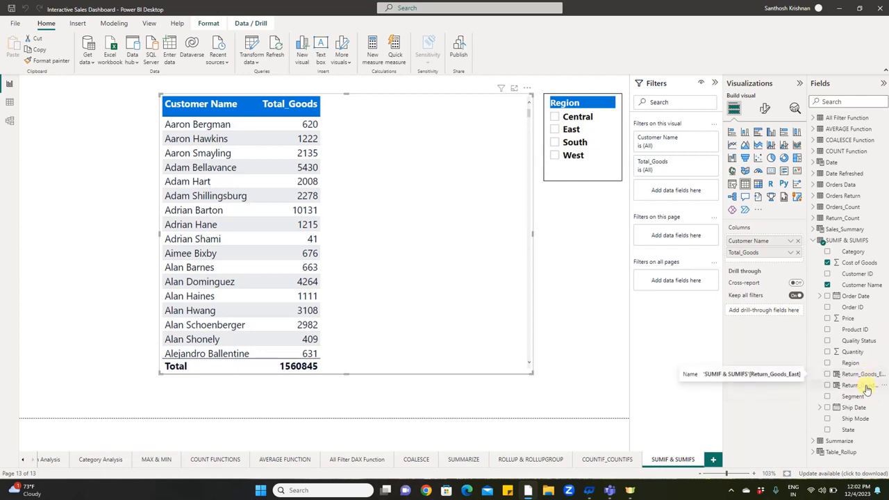
drag(864, 384, 774, 259)
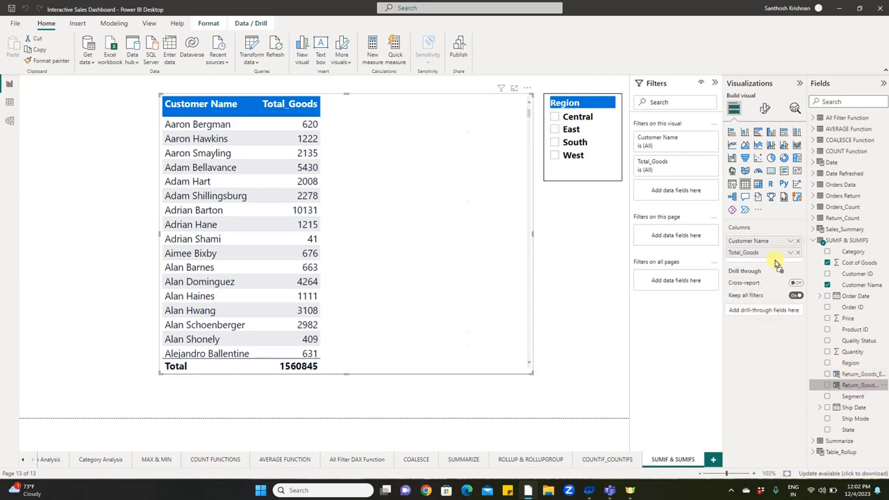
click(790, 264)
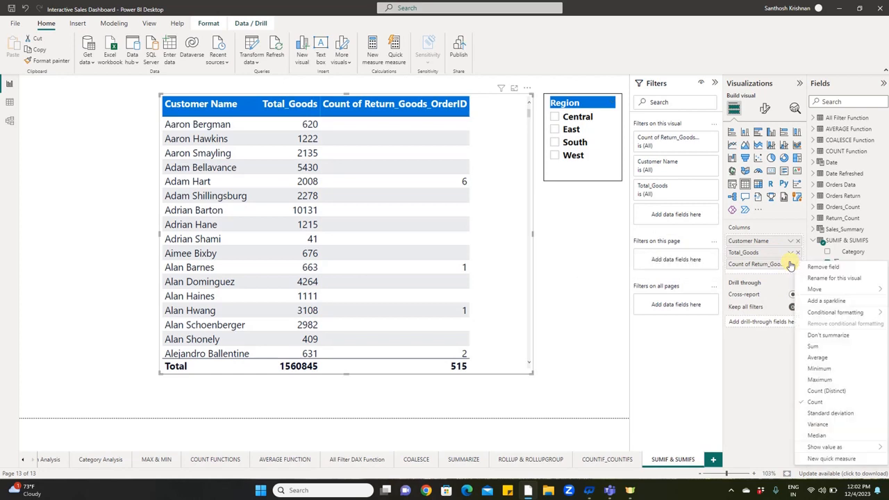
click(819, 346)
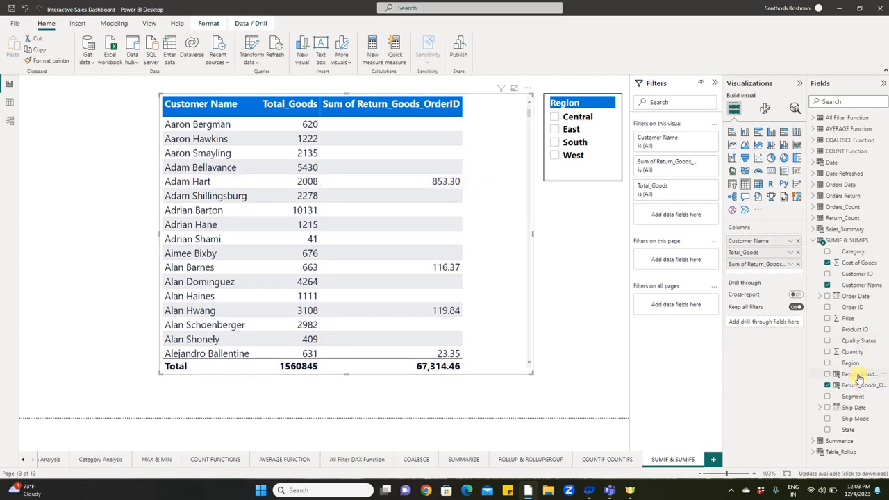
- Add Return_Goods_East to the table visual and rename the two return columns to Return_Goods_OrderID and Return_Goods_East
drag(857, 377, 788, 273)
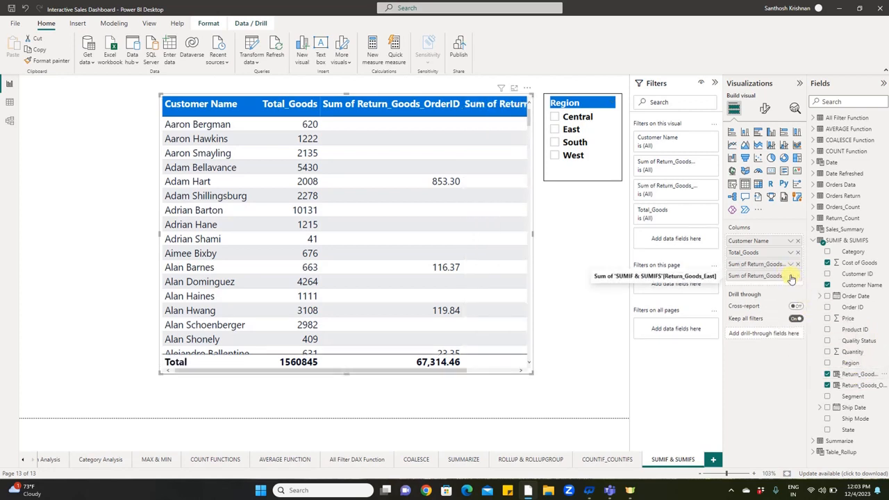
double_click(741, 265)
click(758, 266)
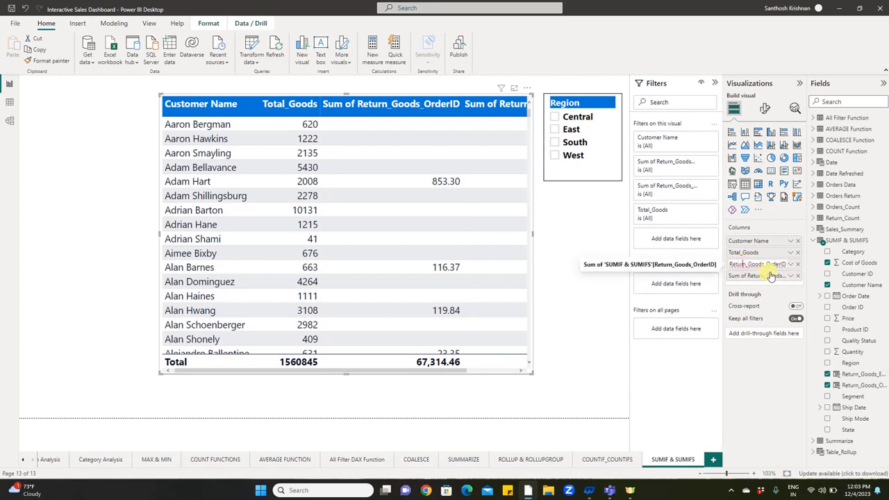
click(730, 264)
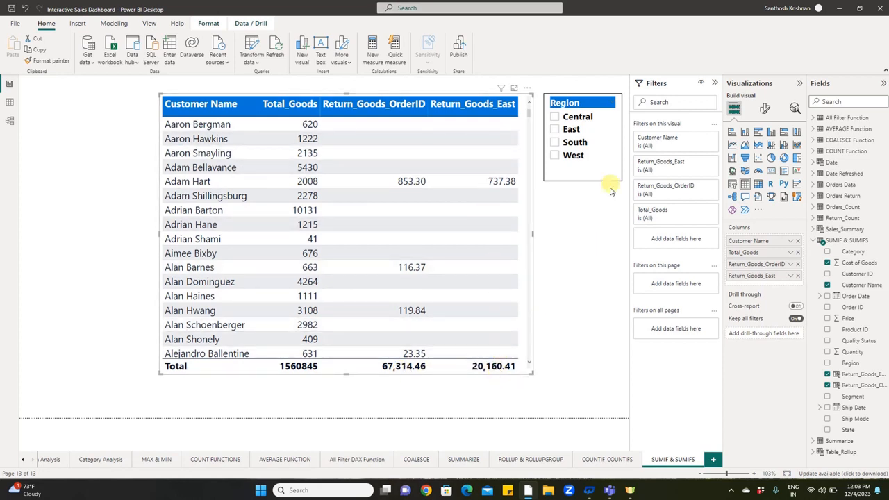
- Filter the report by the Central, South and East regions one at a time to compare the return columns, and clear the selection
click(598, 170)
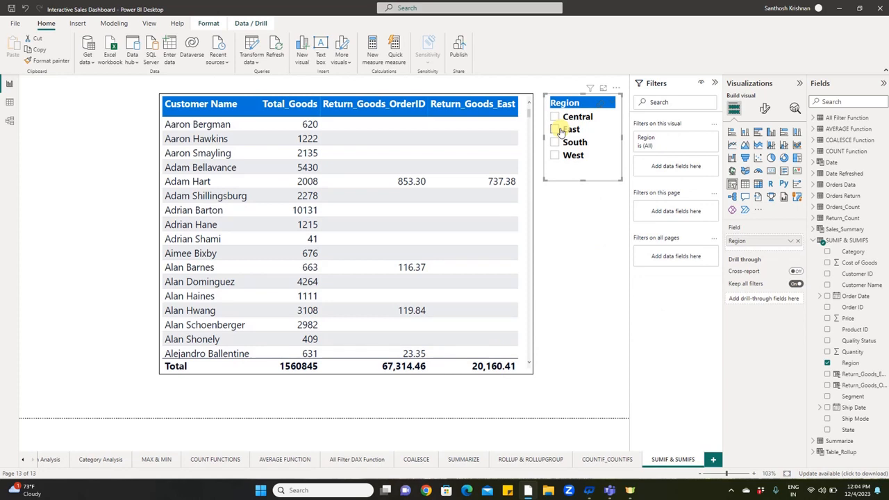
click(555, 118)
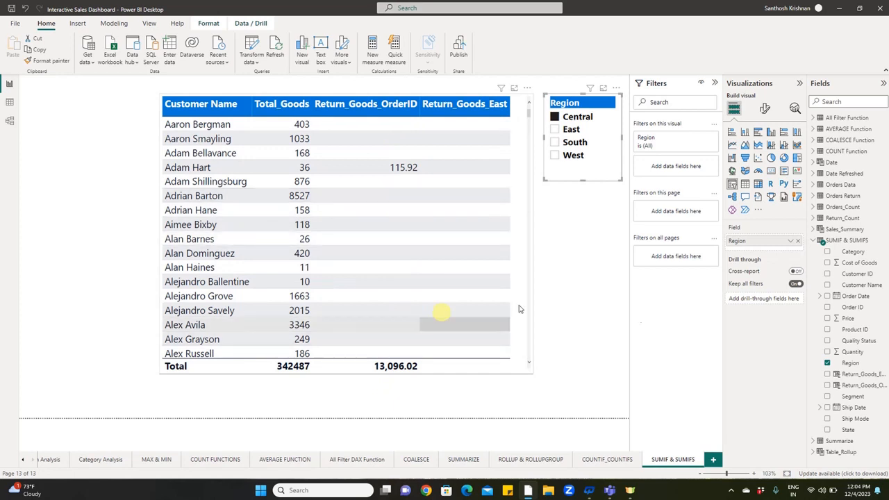
click(556, 143)
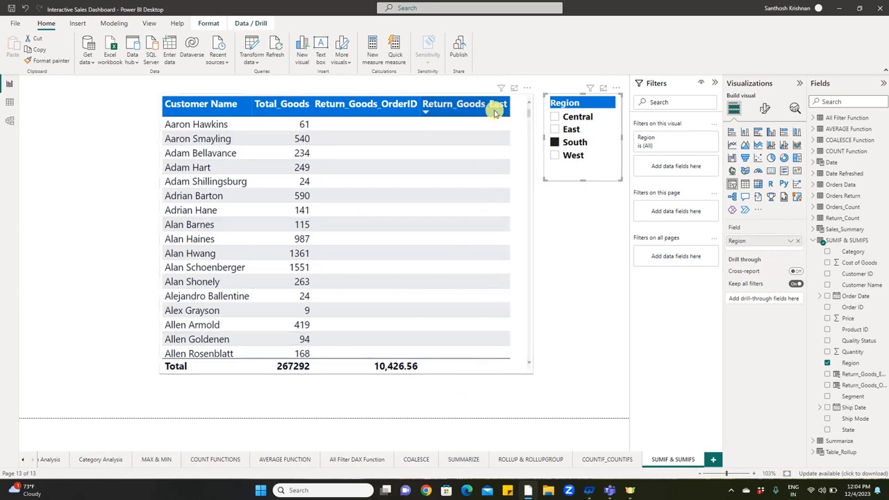
click(555, 129)
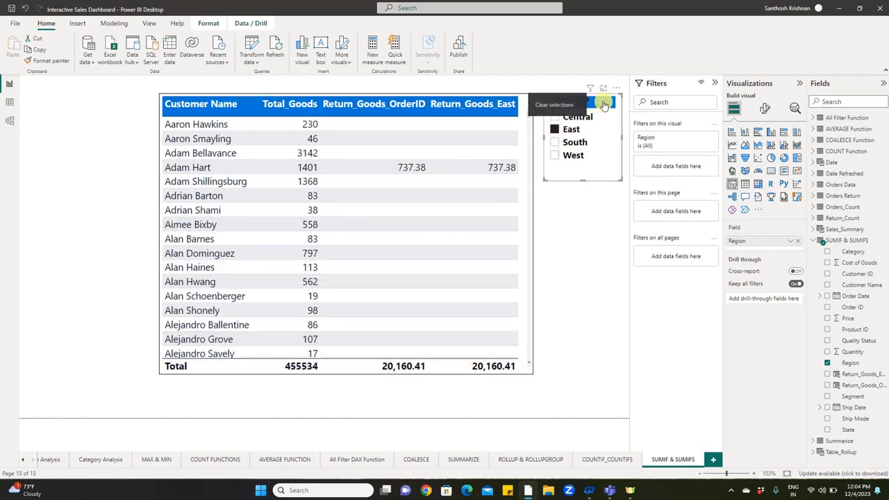
click(604, 104)
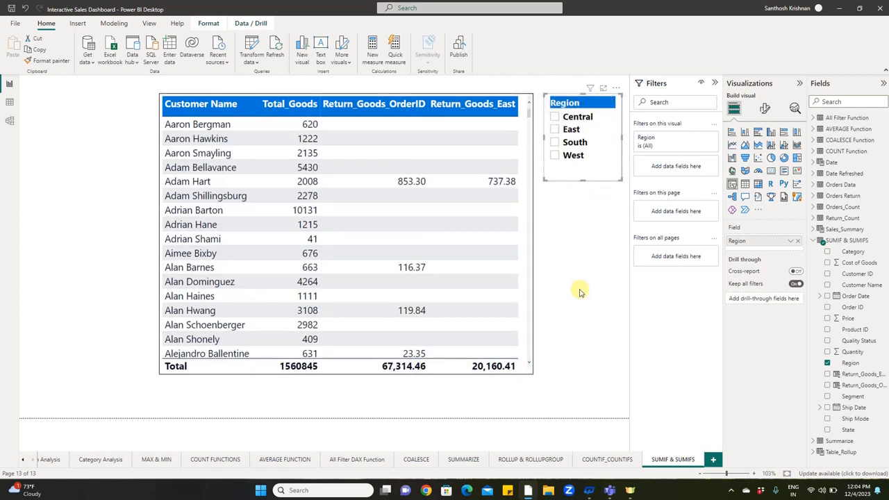